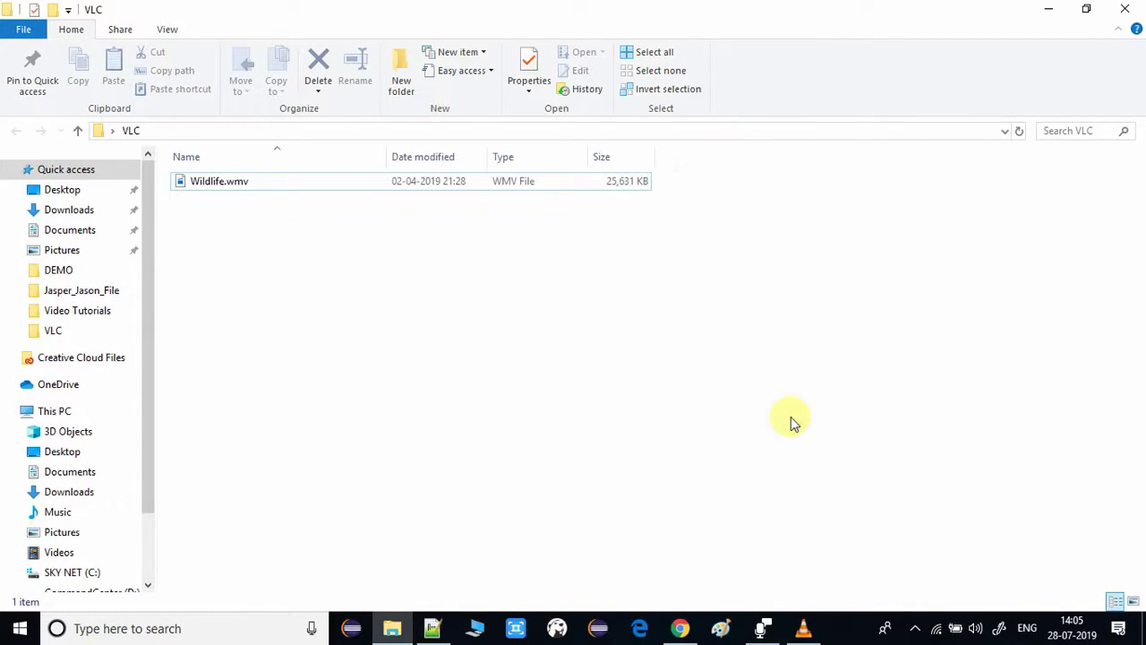
# Load Wildlife.wmv from the desktop VLC folder into VLC's Convert / Save dialog
pyautogui.click(805, 623)
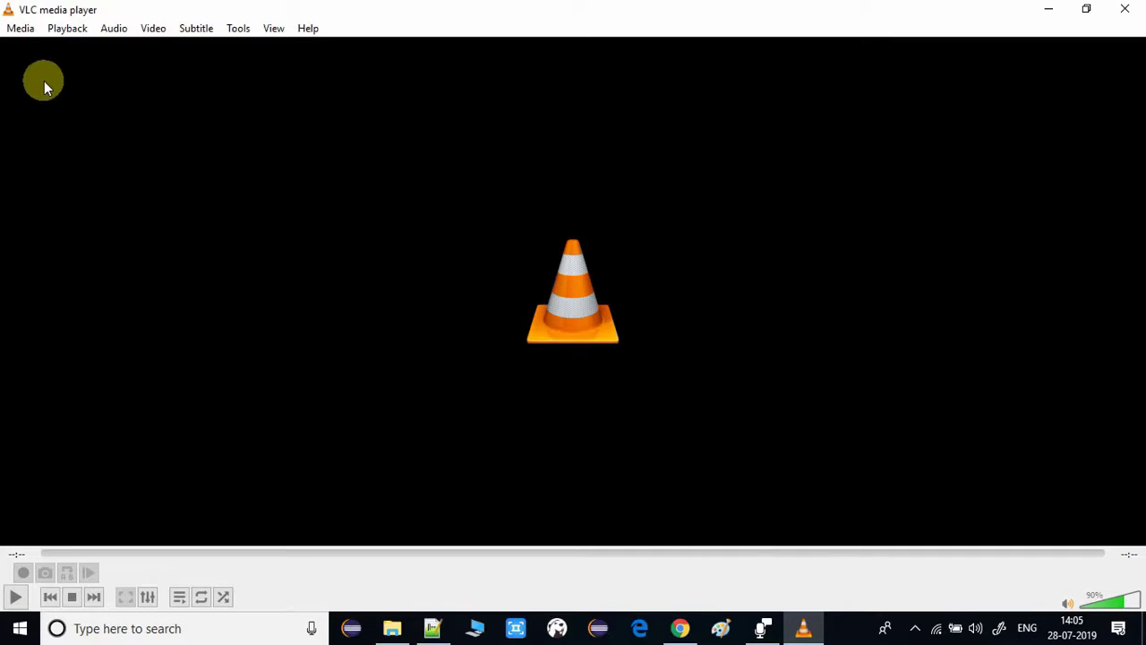
pyautogui.click(20, 28)
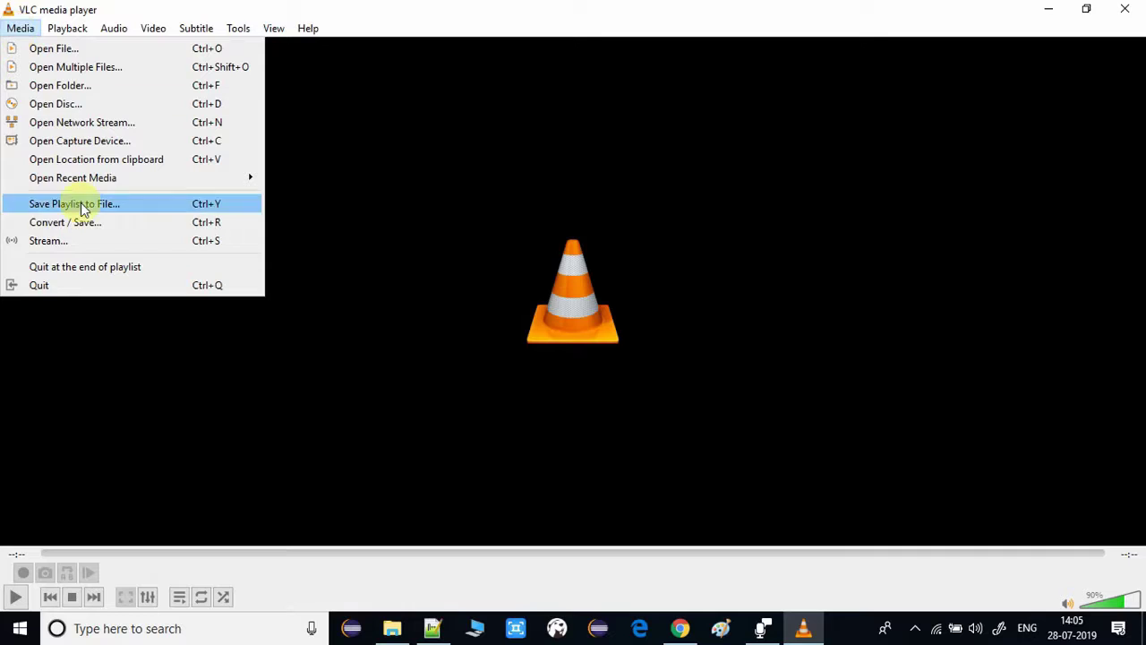
pyautogui.click(128, 224)
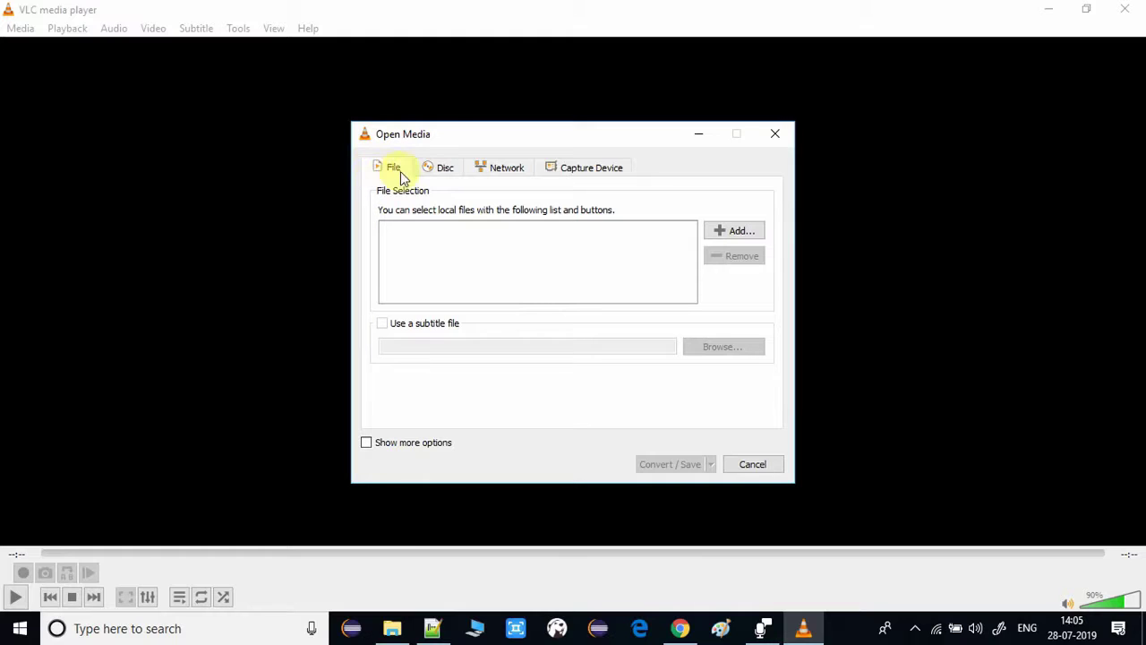
pyautogui.click(742, 234)
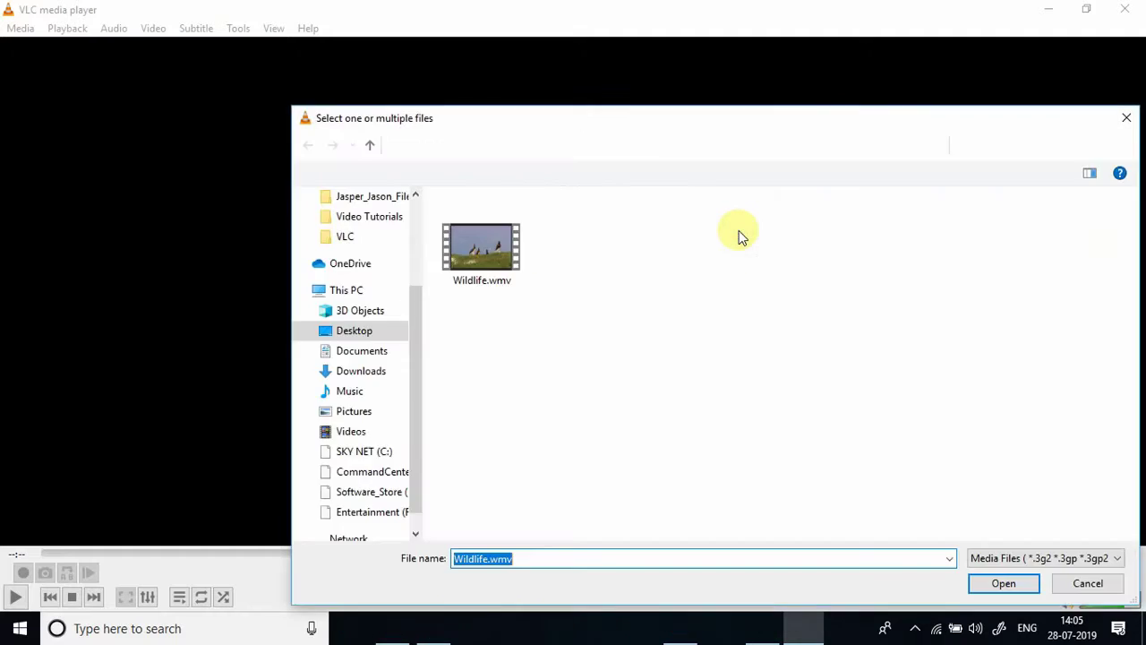
pyautogui.click(499, 253)
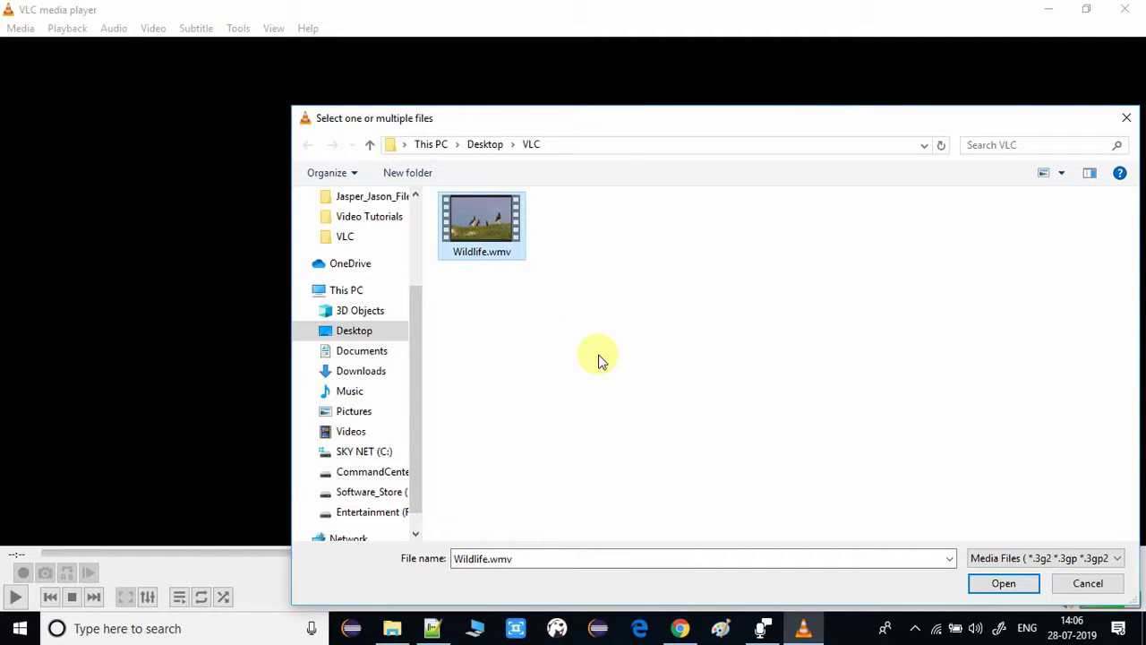
pyautogui.click(1014, 585)
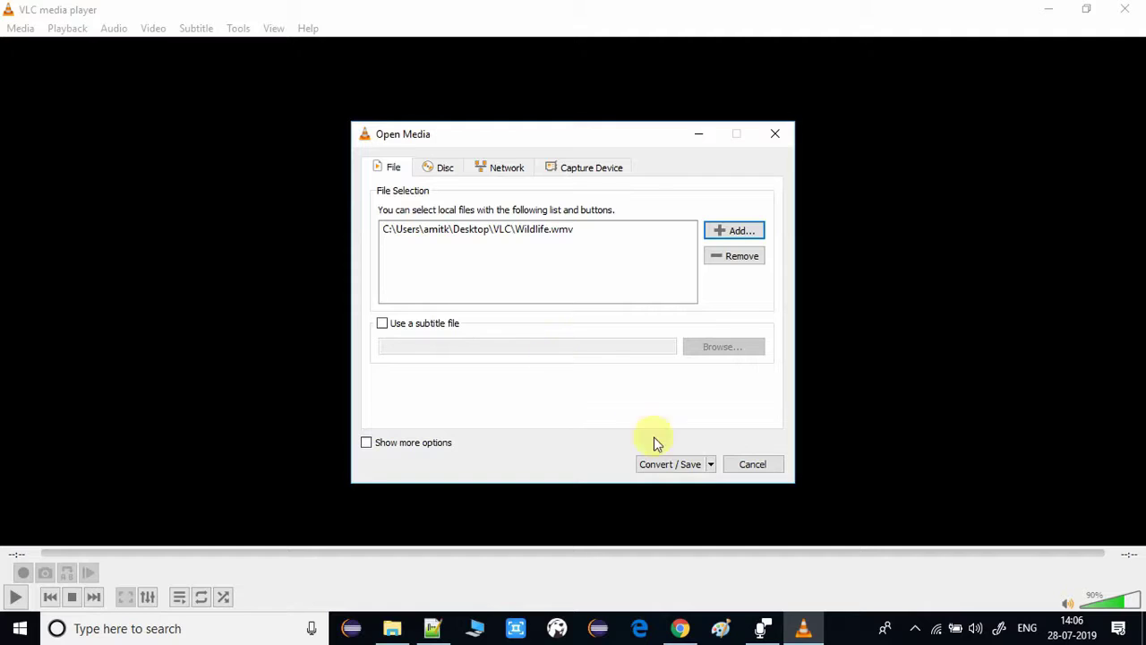
pyautogui.click(686, 469)
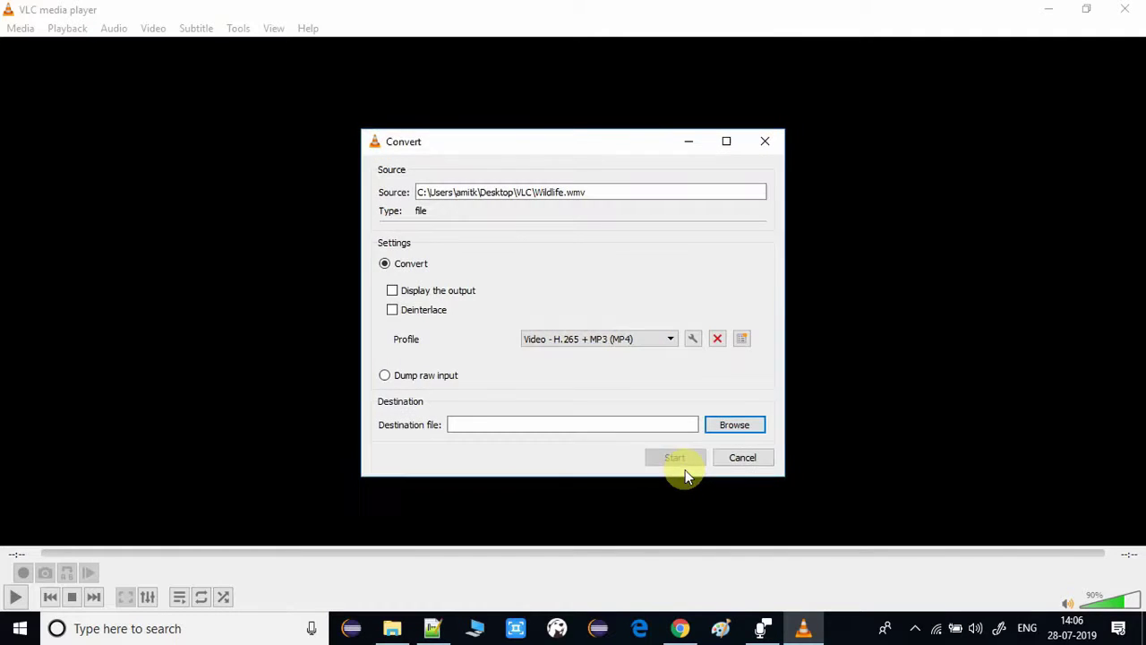
# Set the destination file to output.mp4 in the VLC folder and start converting
pyautogui.click(730, 426)
pyautogui.click(502, 527)
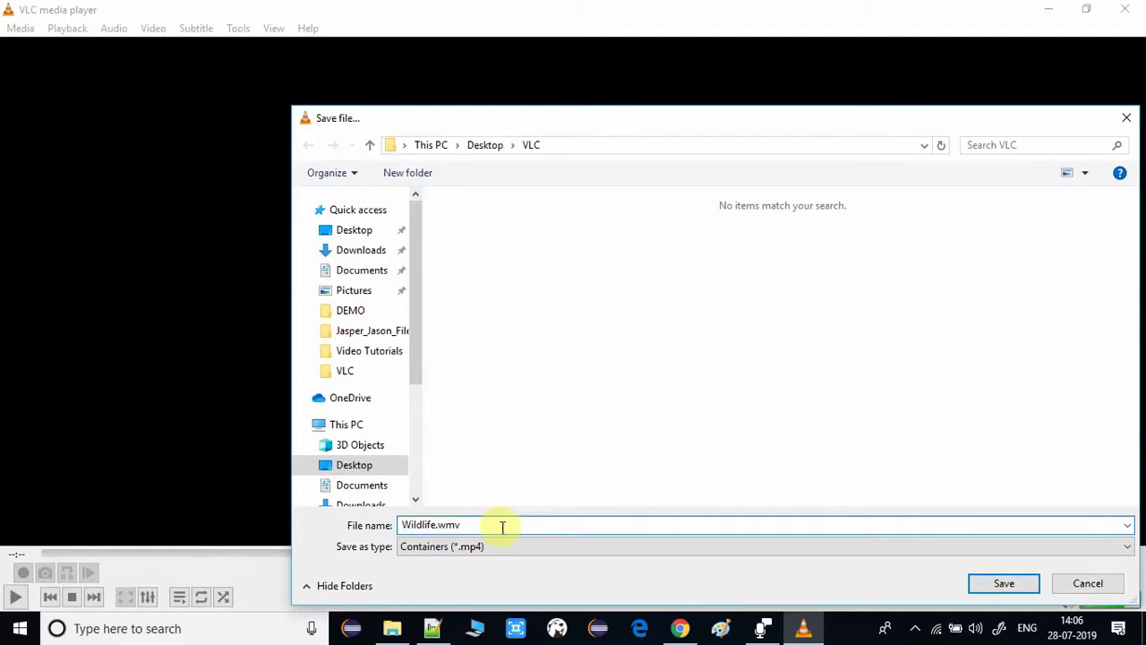
pyautogui.moveTo(469, 530); pyautogui.dragTo(300, 511)
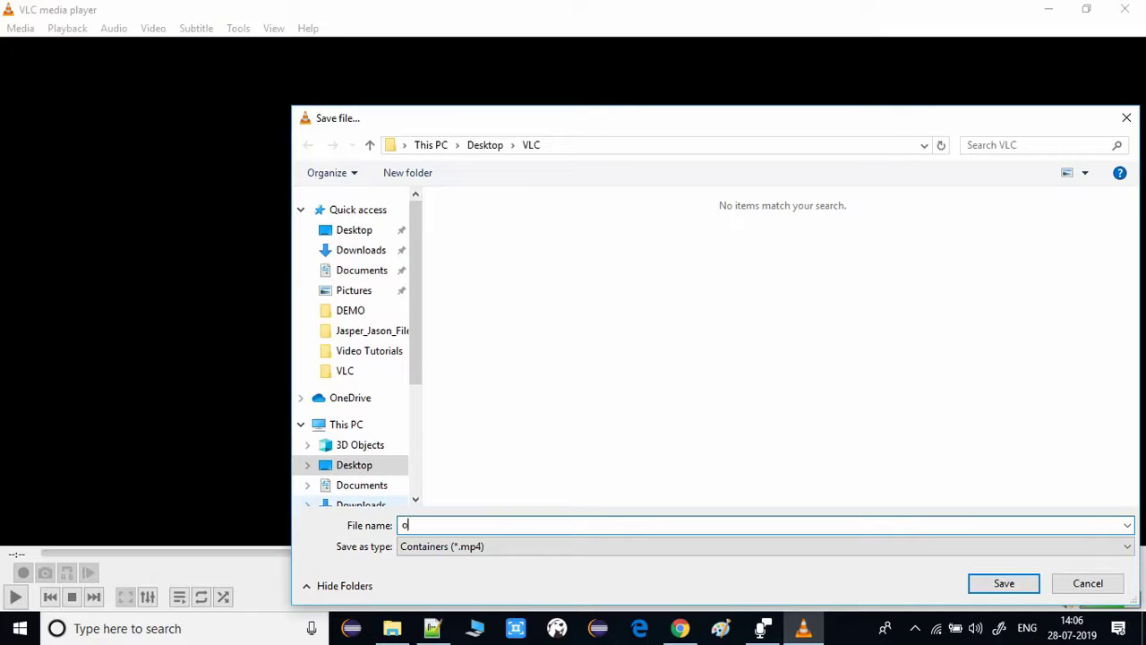
pyautogui.click(1015, 584)
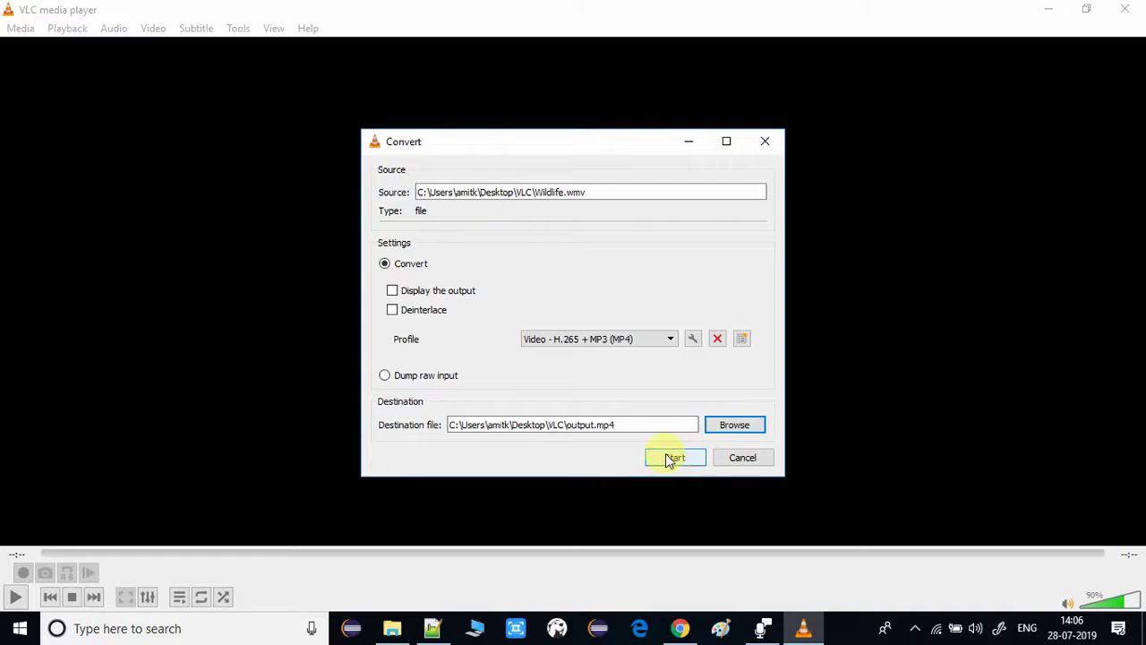
pyautogui.click(674, 458)
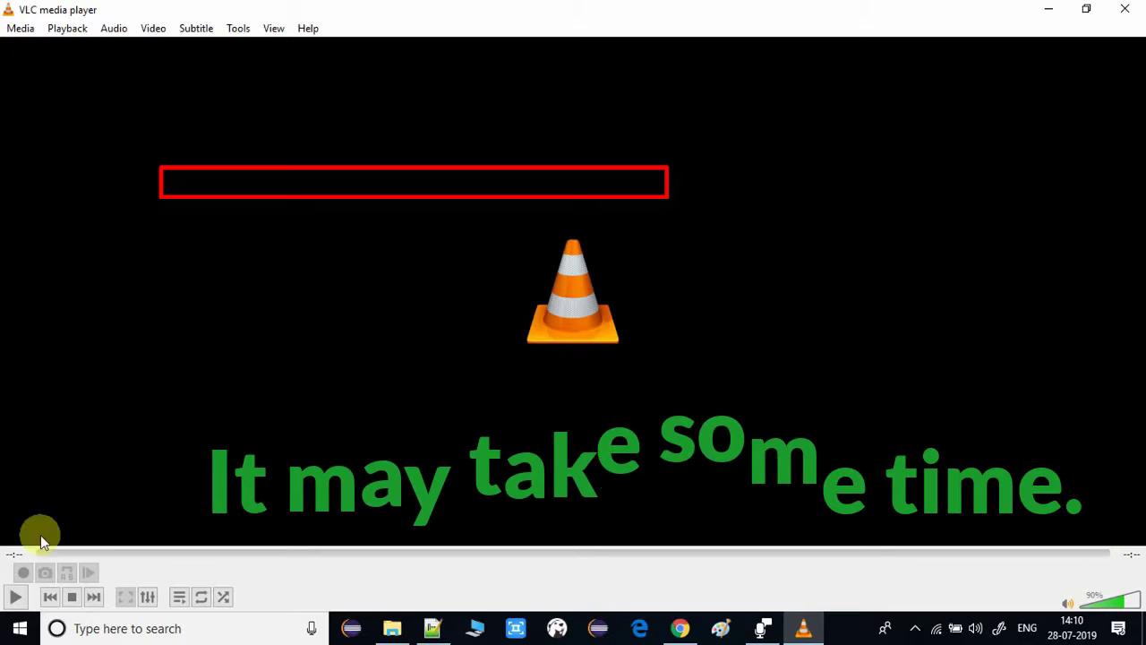
# Open output.mp4 from the VLC folder with VLC media player
pyautogui.click(1052, 11)
pyautogui.click(224, 182)
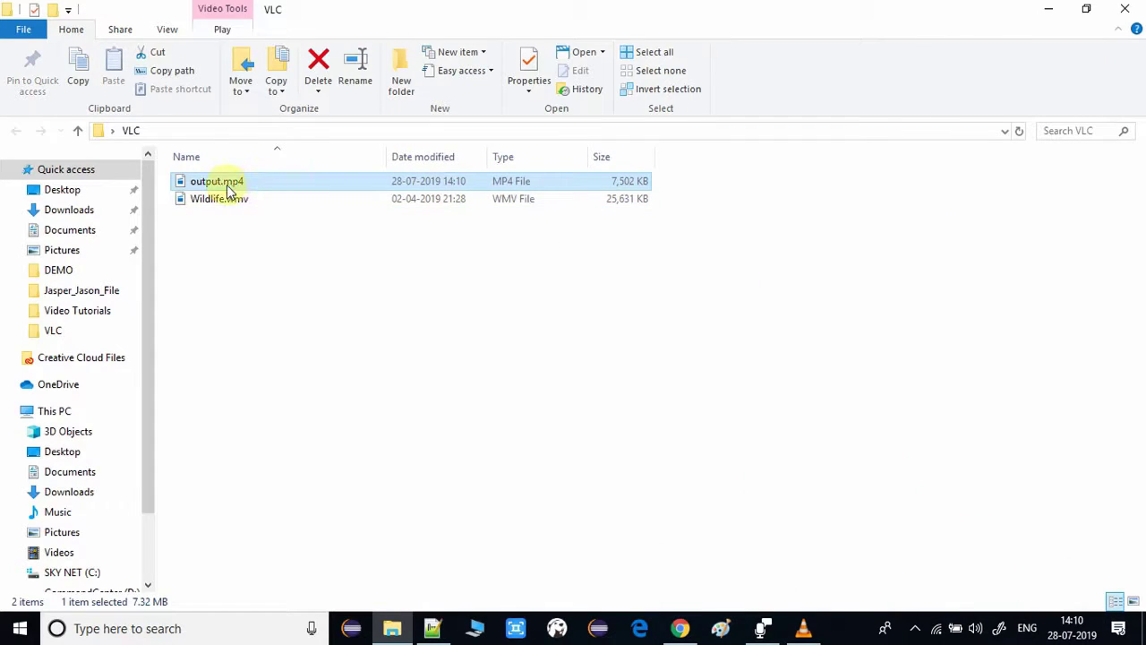
pyautogui.click(252, 202)
pyautogui.click(239, 181)
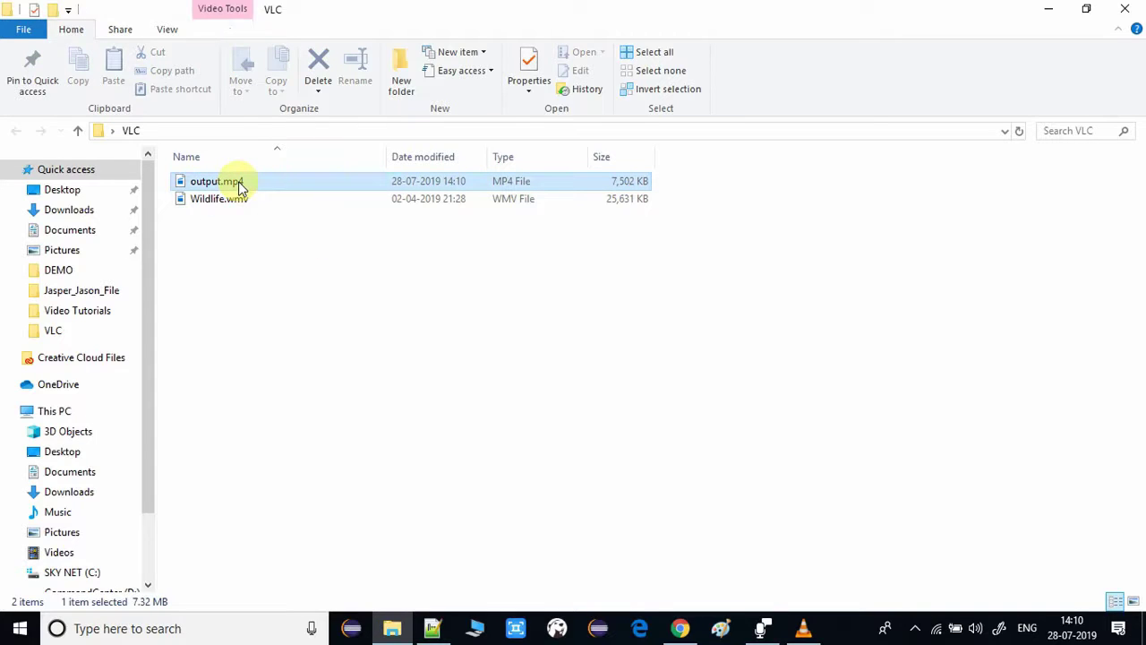
pyautogui.rightClick(238, 181)
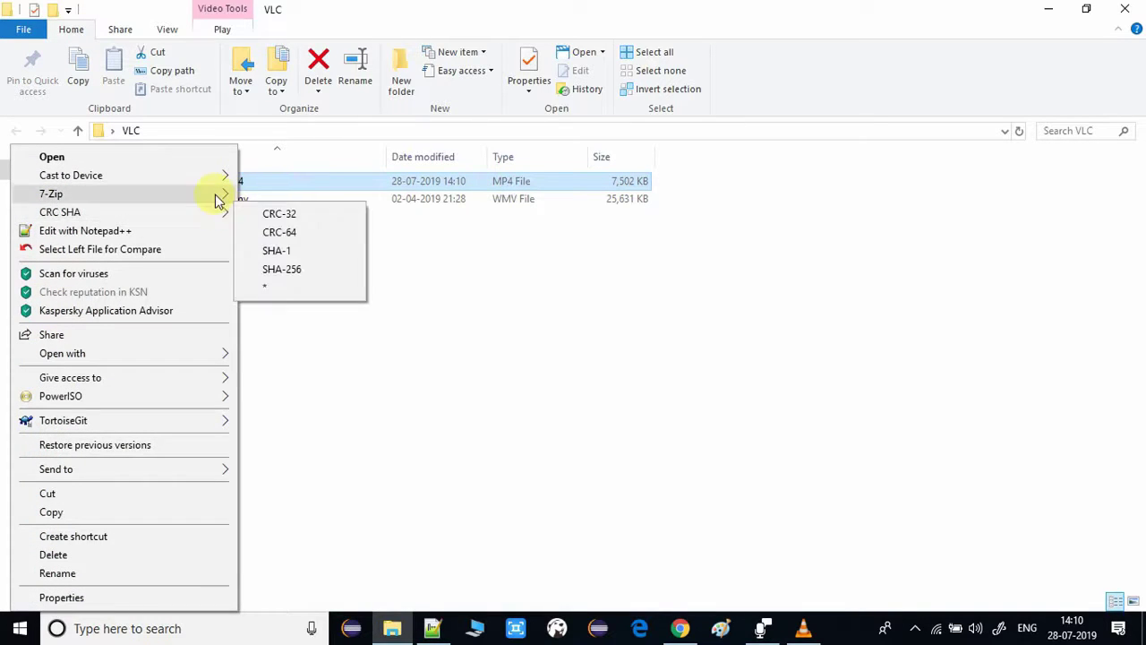
pyautogui.moveTo(225, 354)
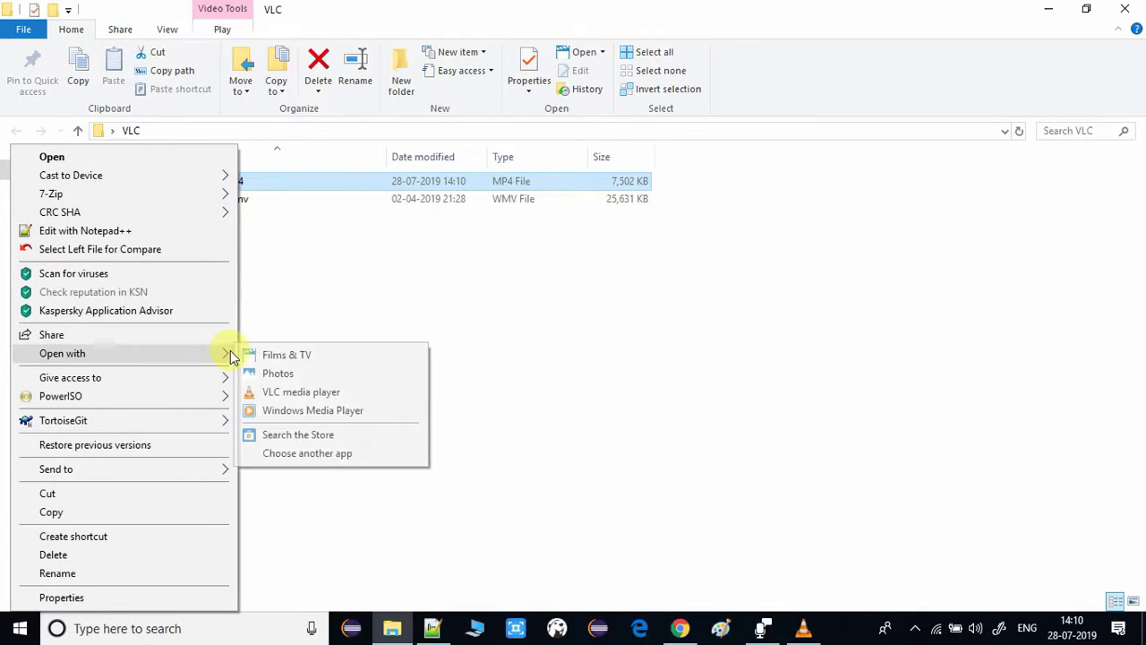
pyautogui.click(292, 391)
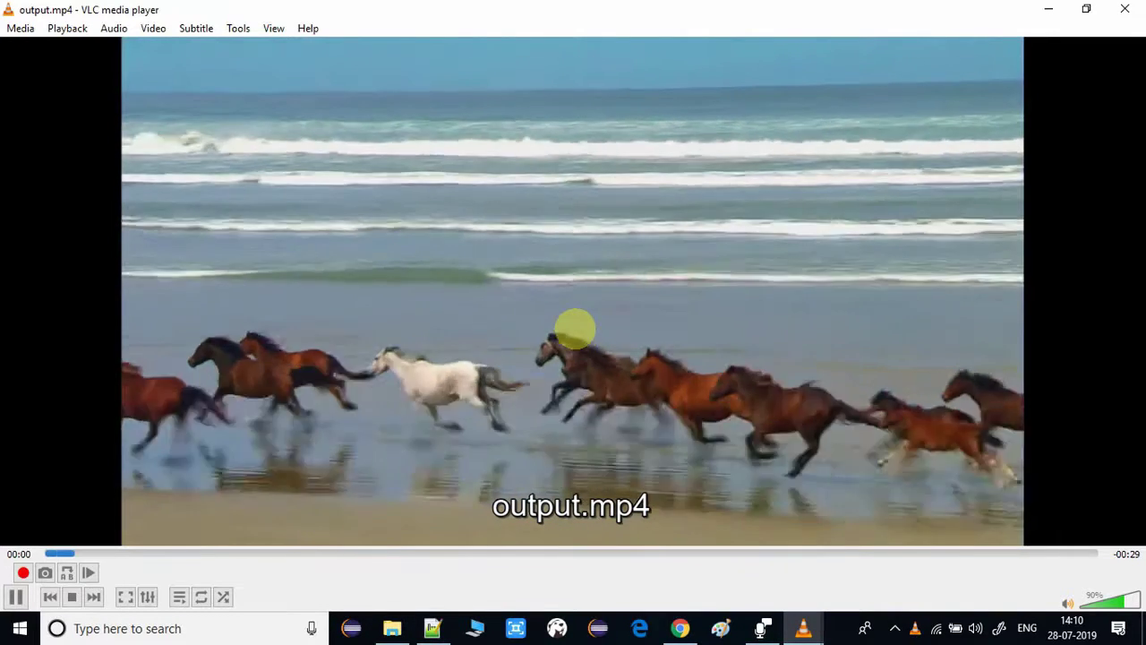
# Lower output.mp4's playback volume with the scroll wheel, then close the player
pyautogui.scroll(-6, 575, 329)
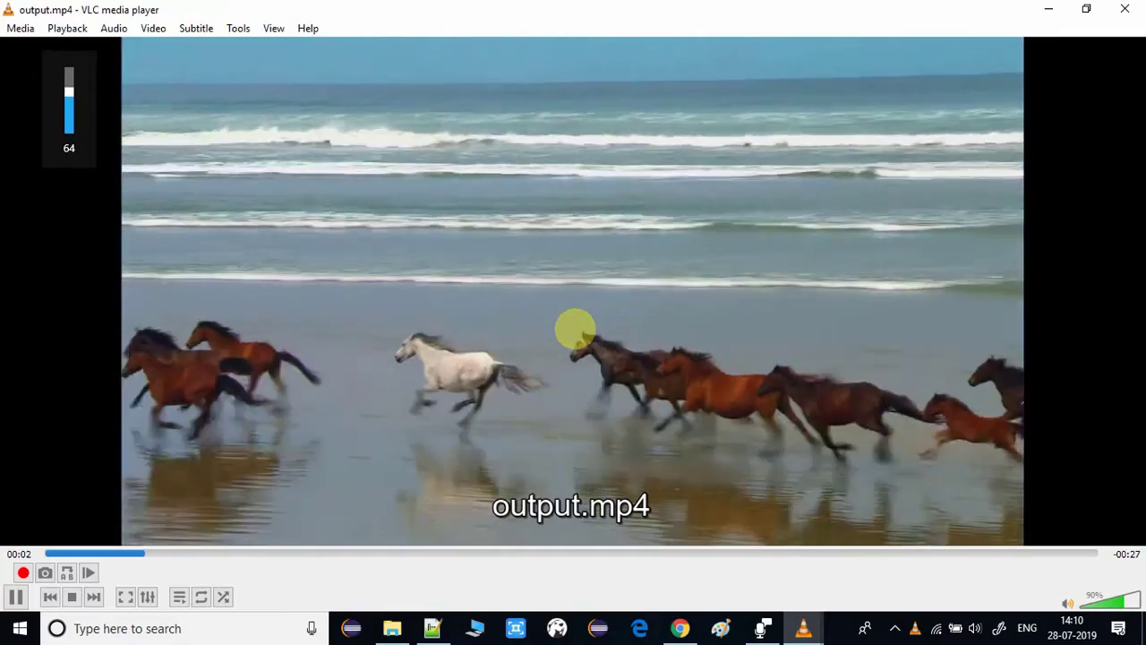
pyautogui.scroll(-8, 575, 329)
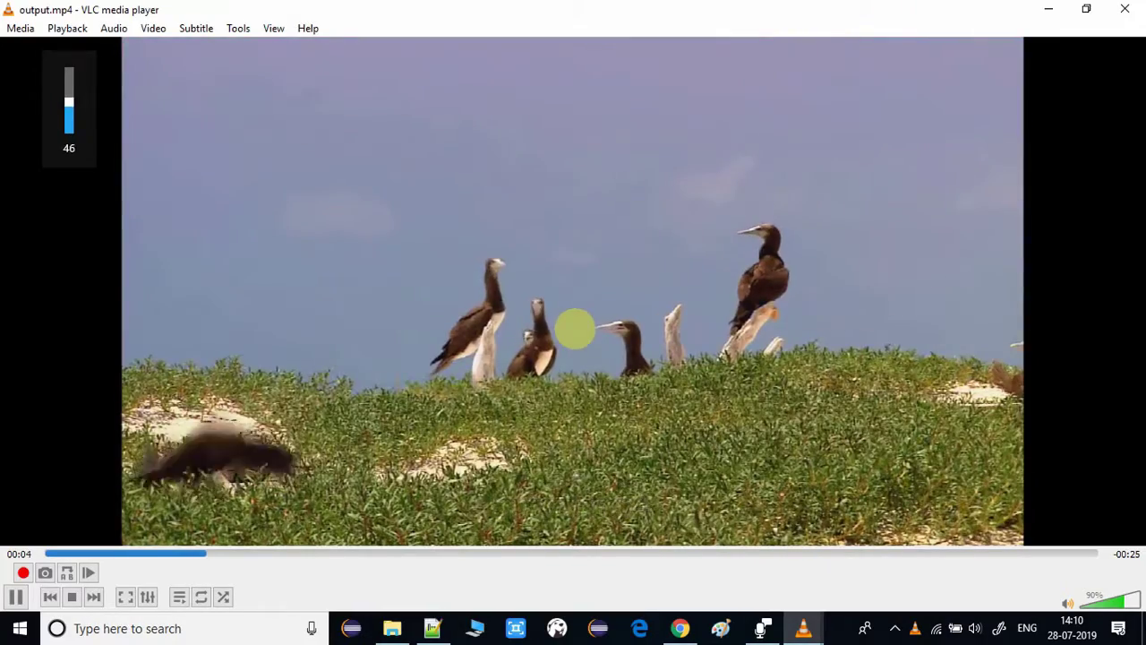
pyautogui.scroll(1, 575, 330)
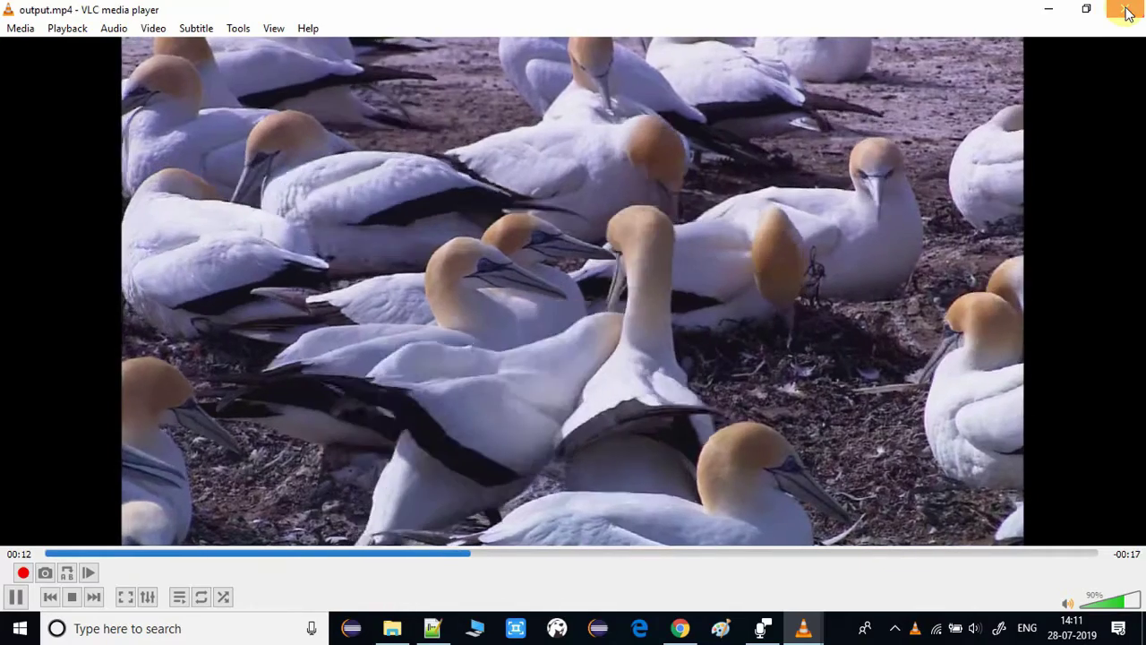
pyautogui.click(1122, 11)
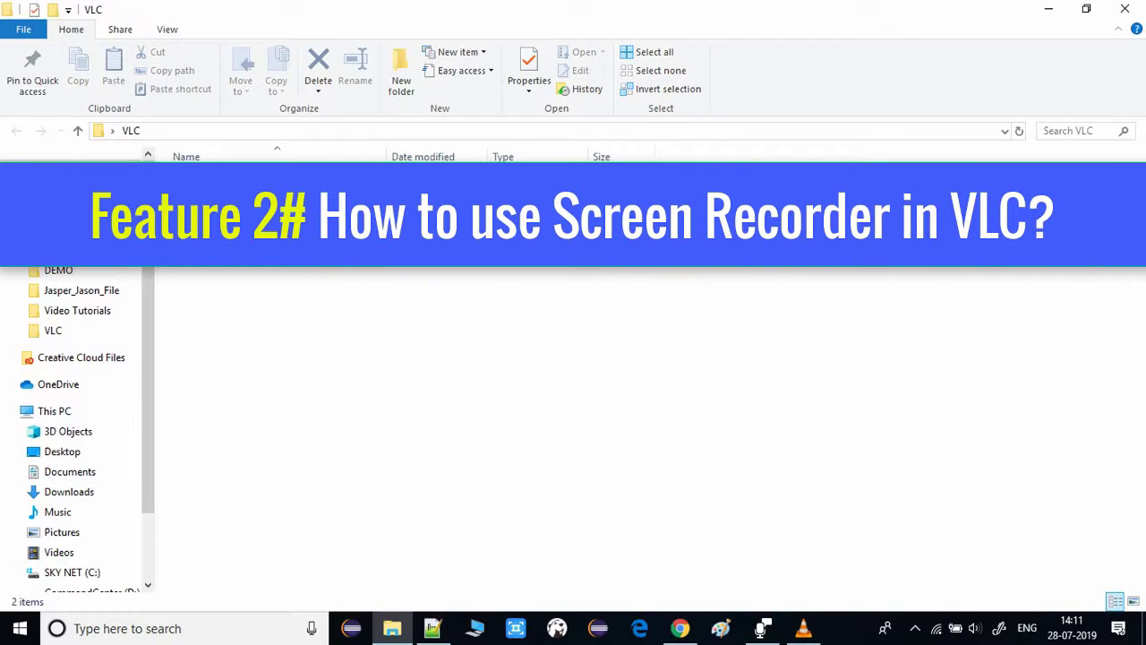
# Reopen VLC and bring up Media > Convert / Save, still listing Wildlife.wmv
pyautogui.click(803, 628)
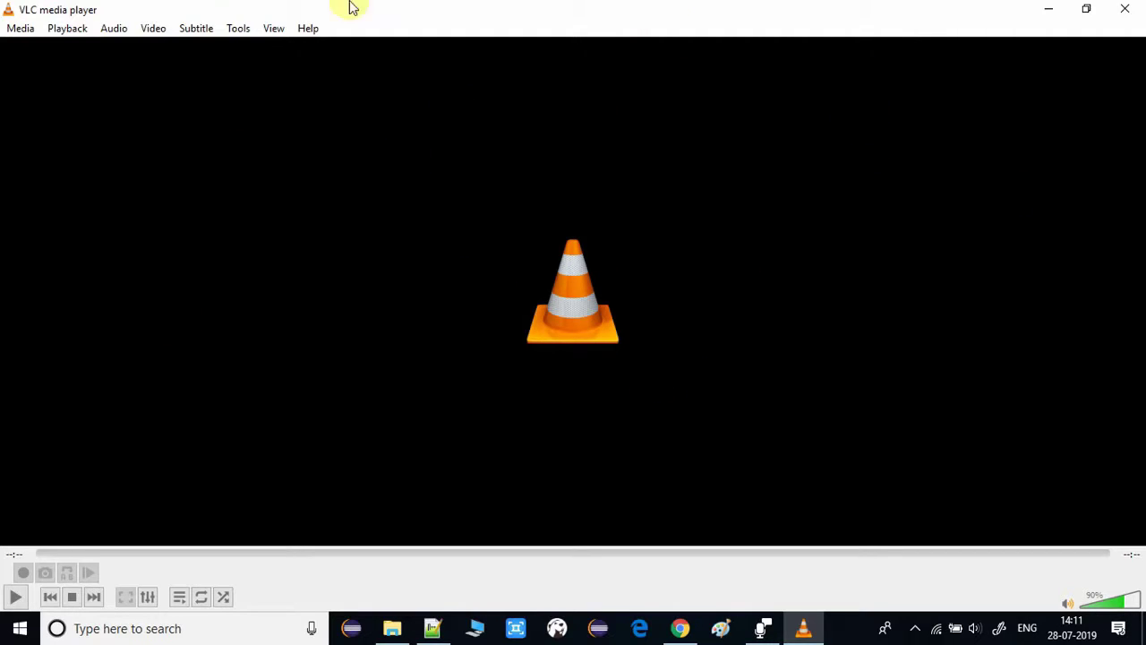
pyautogui.click(22, 29)
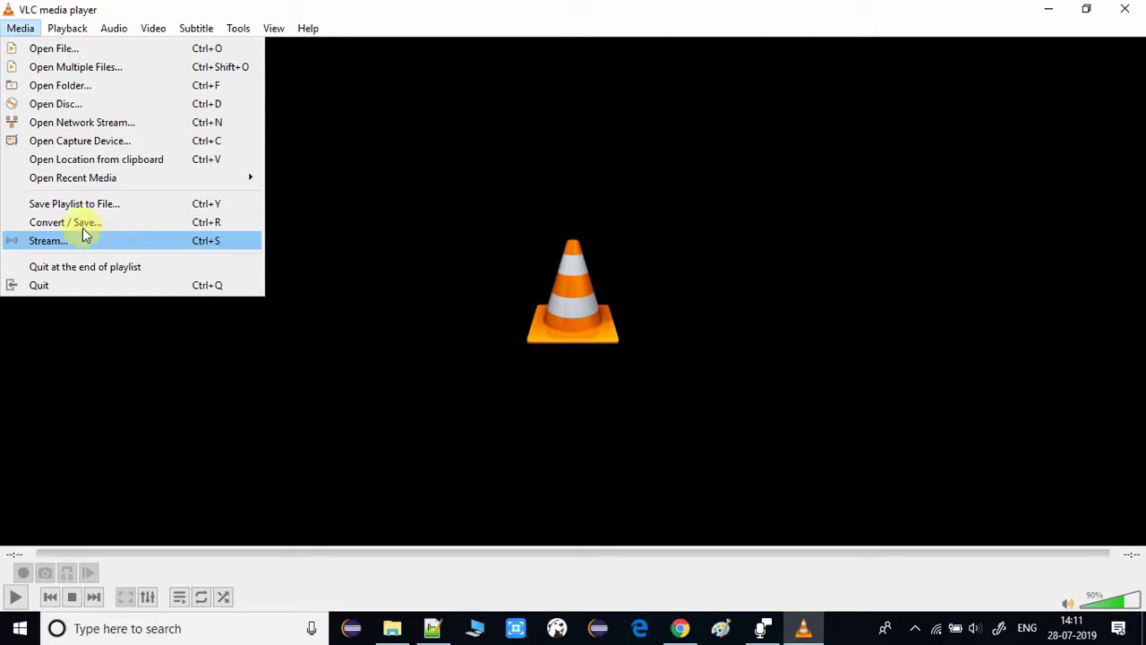
pyautogui.click(82, 225)
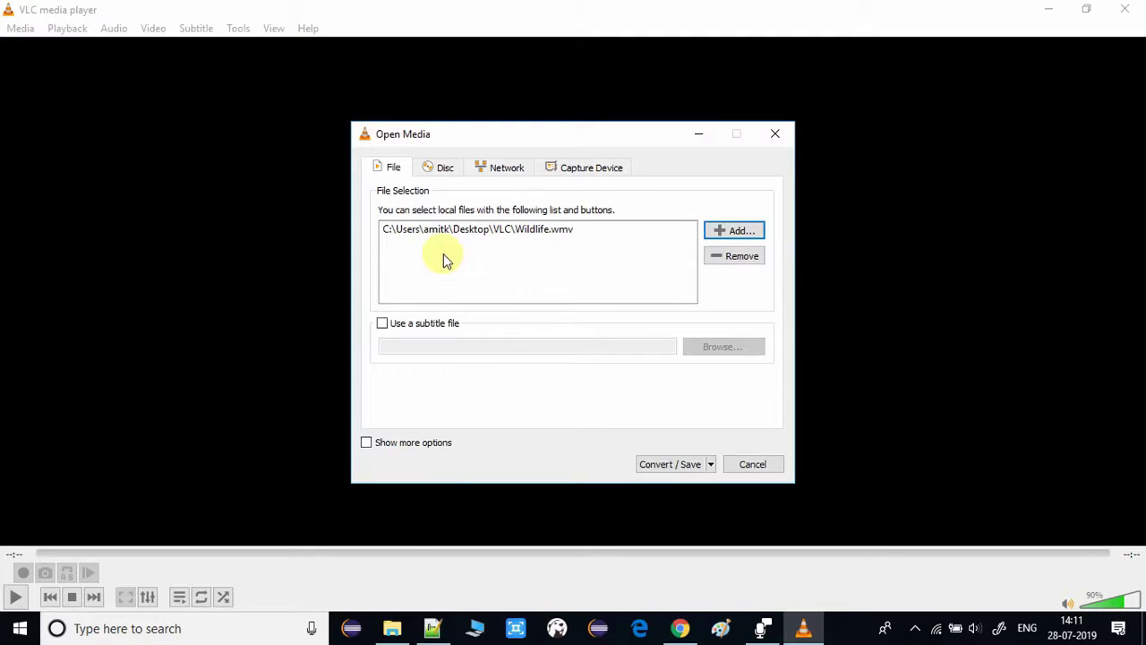
# Use Desktop capture mode at 4.00 f/s as the conversion source
pyautogui.click(602, 174)
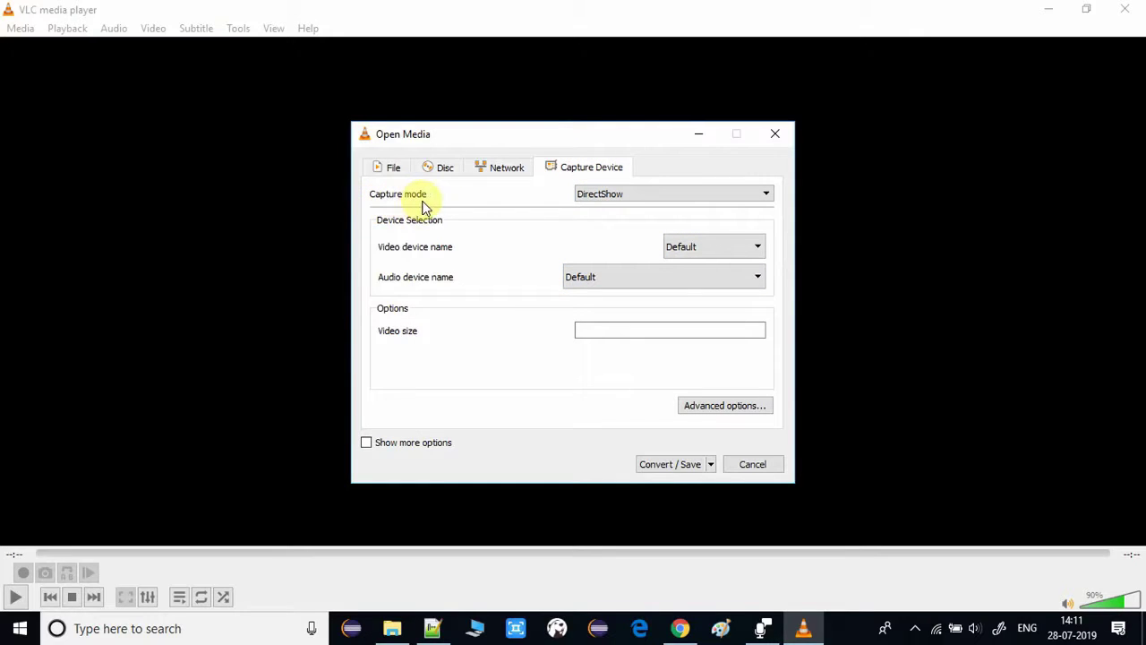
pyautogui.click(757, 195)
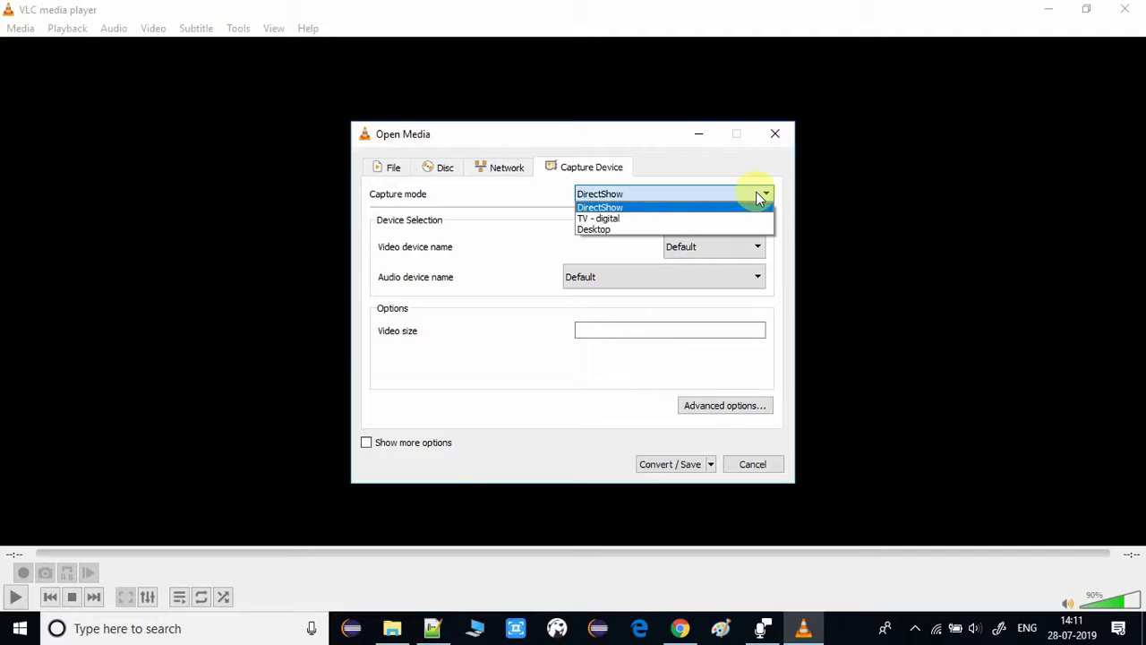
pyautogui.click(598, 231)
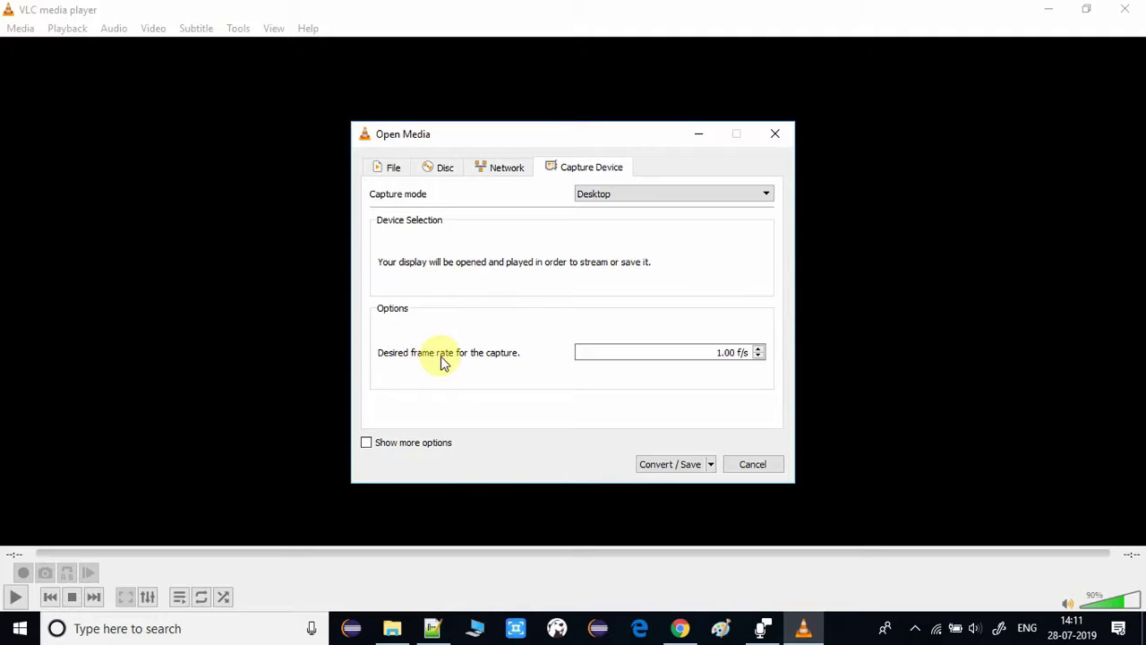
pyautogui.click(760, 348)
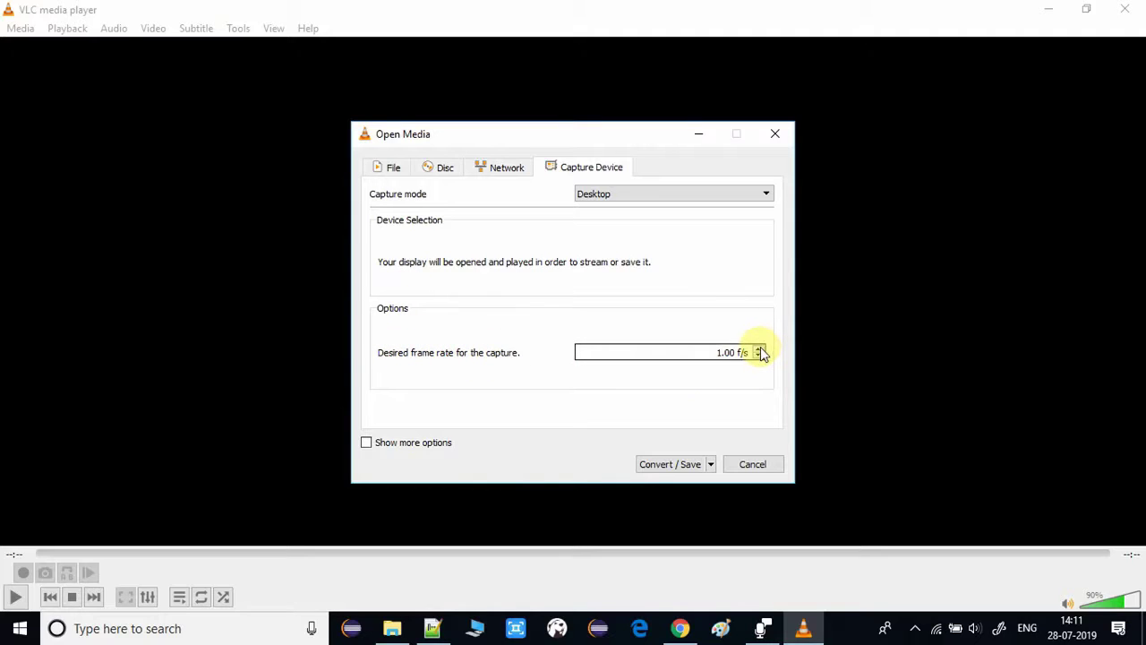
pyautogui.click(759, 348)
pyautogui.click(759, 348)
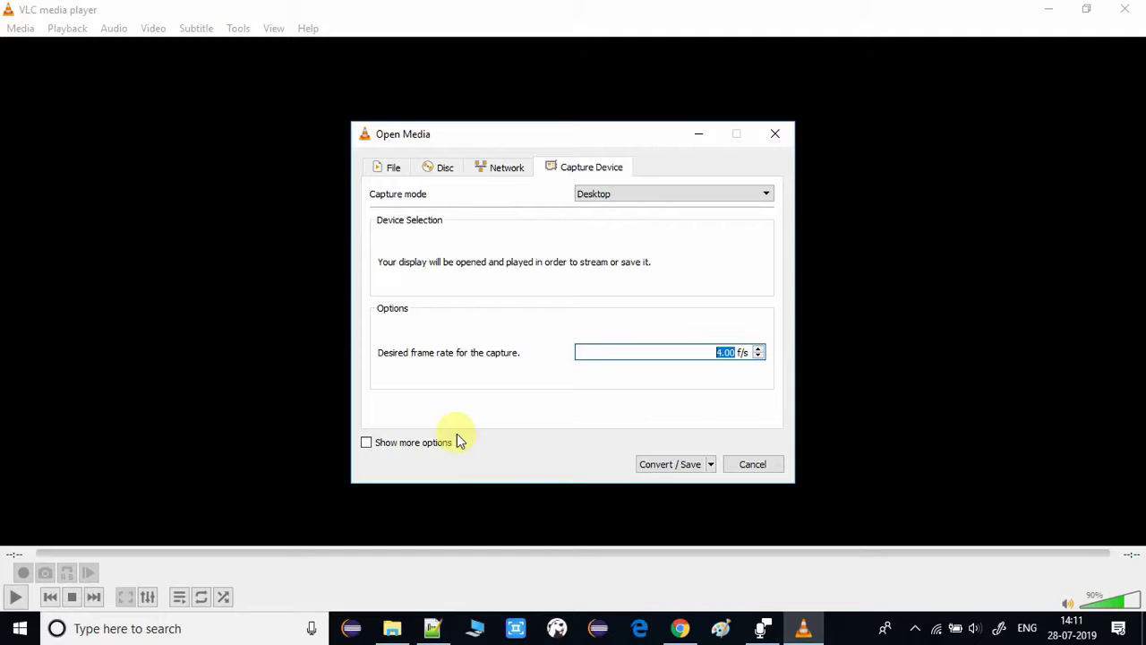
pyautogui.click(670, 464)
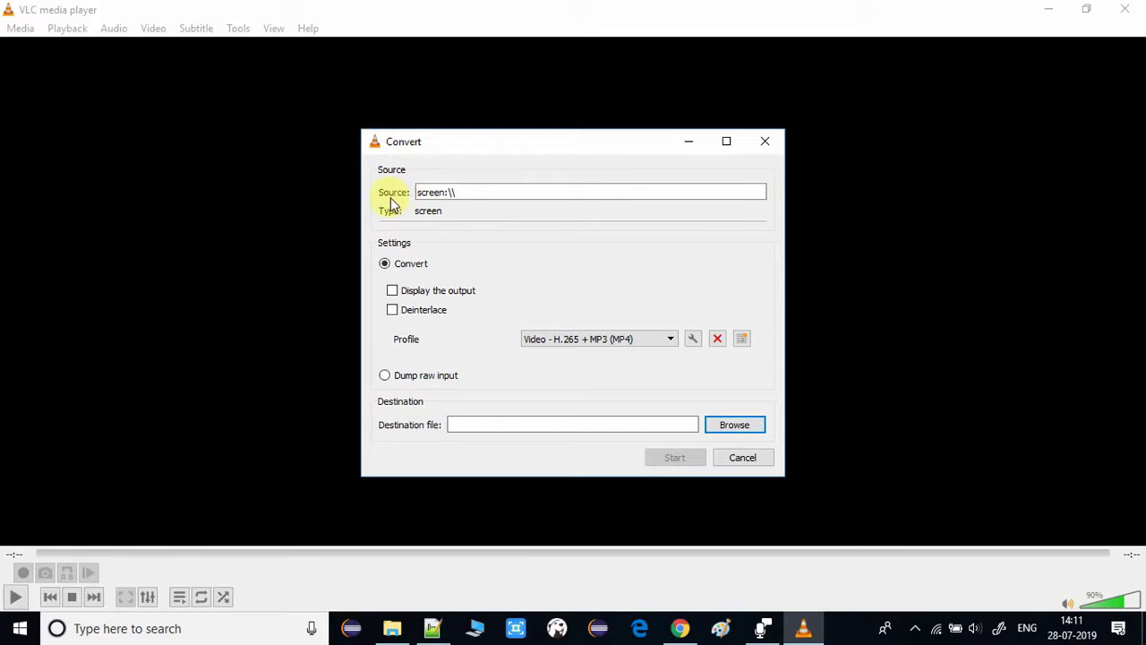
# Select the Video for Youtube SD conversion profile
pyautogui.moveTo(460, 192); pyautogui.dragTo(439, 194)
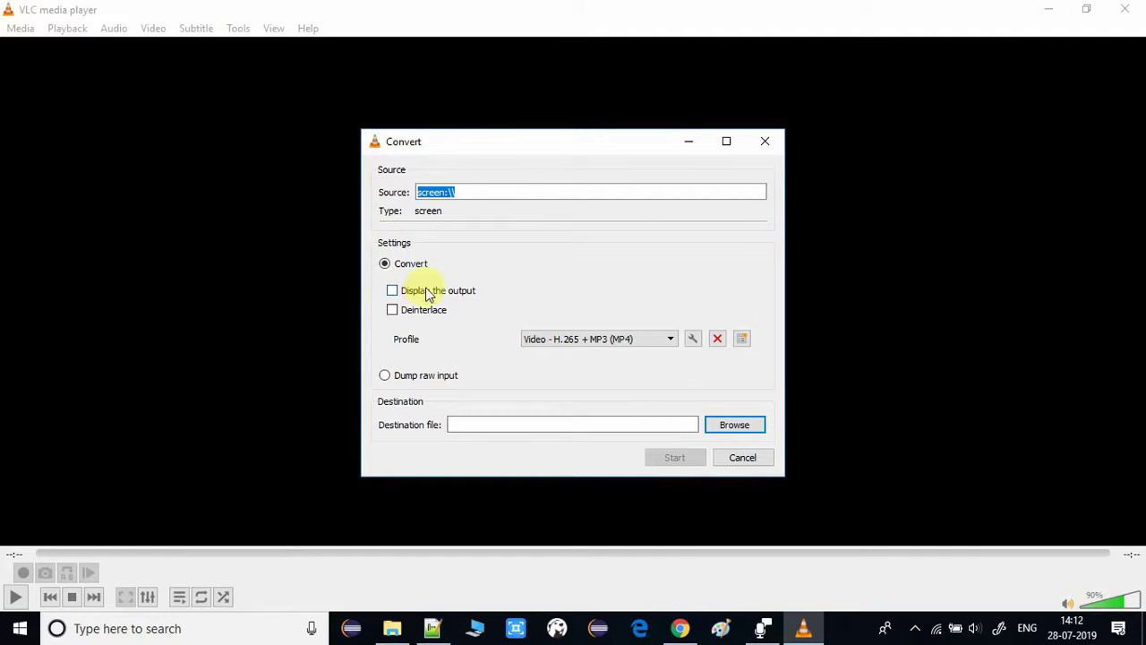
pyautogui.click(658, 337)
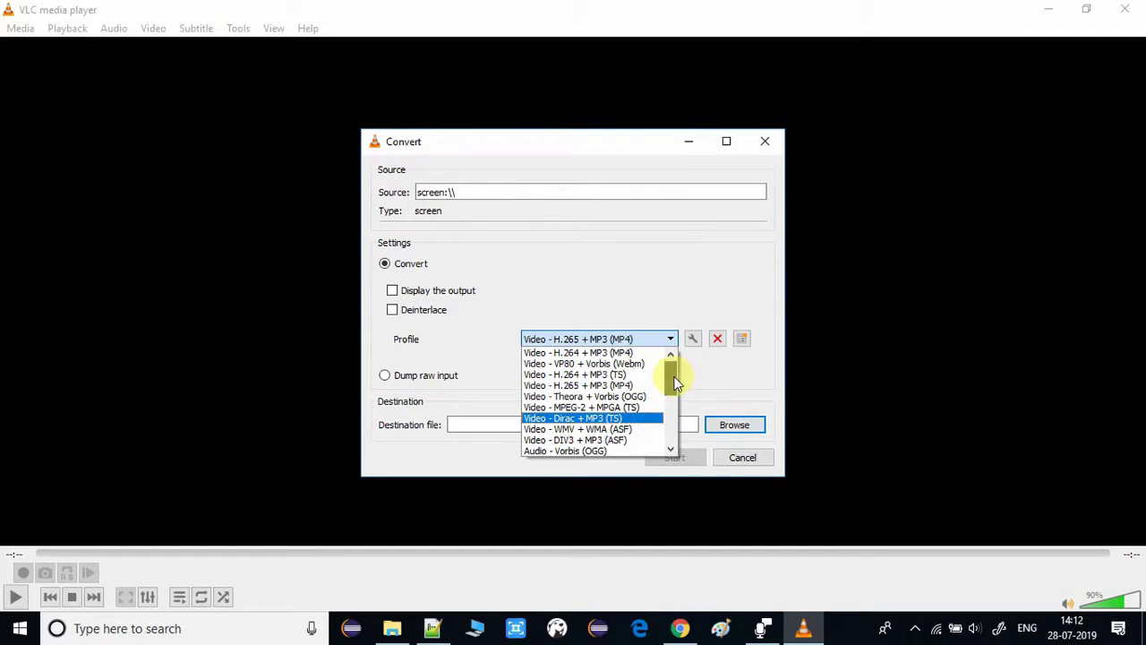
pyautogui.moveTo(676, 383); pyautogui.dragTo(669, 434)
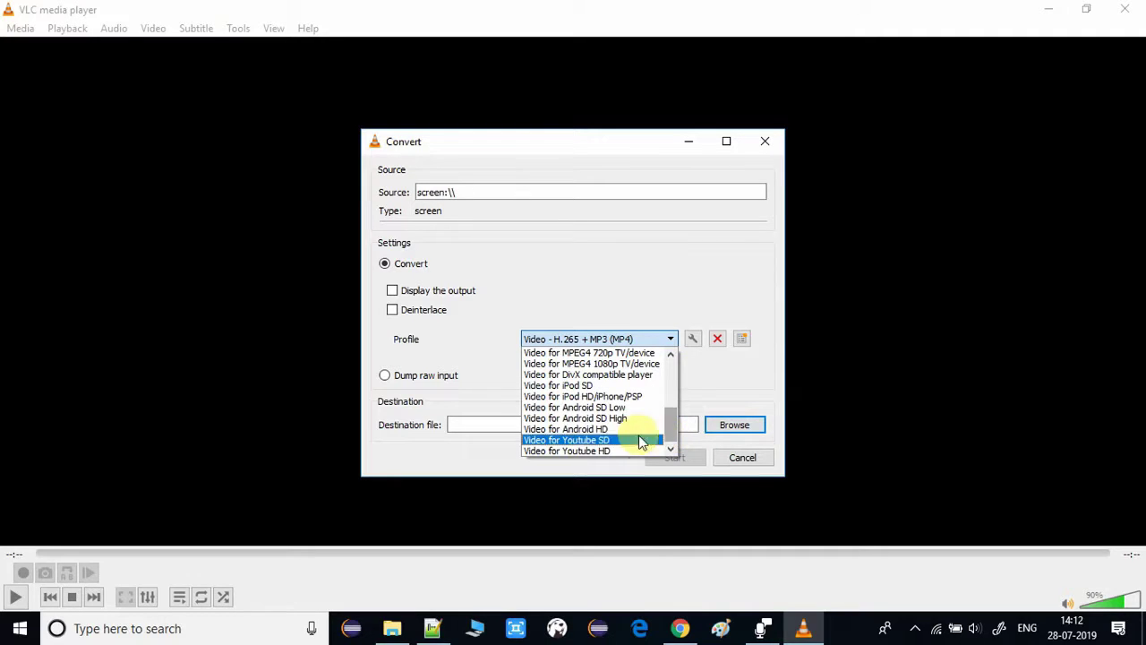
pyautogui.click(601, 440)
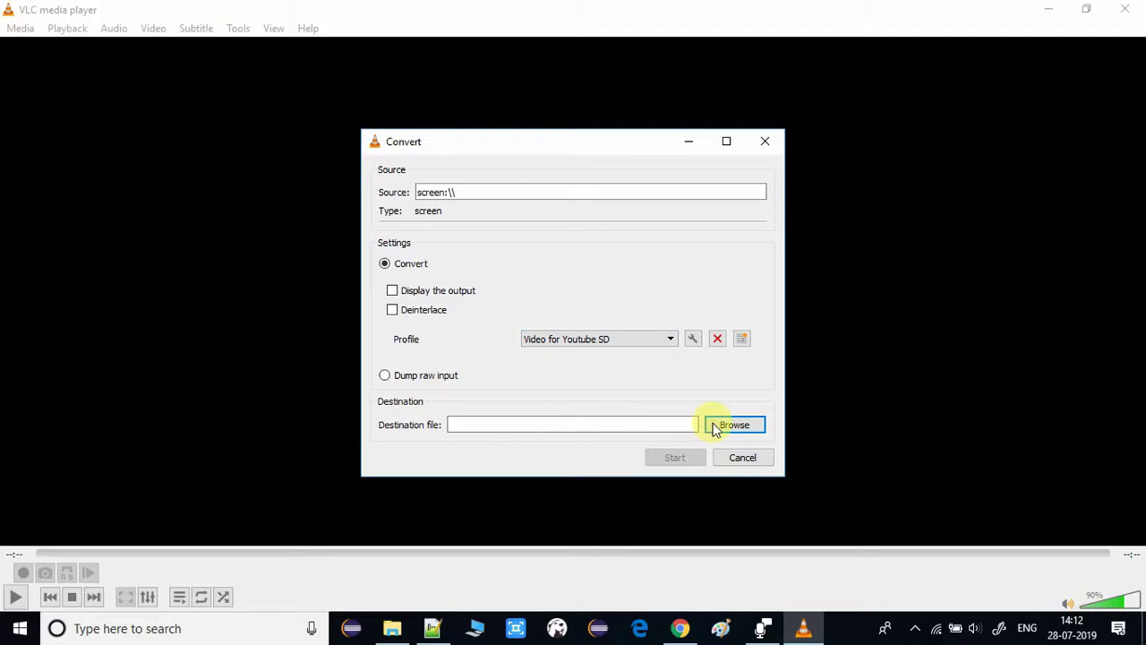
# Save the output as screenrecording.mp4 and start converting the screen capture
pyautogui.click(735, 430)
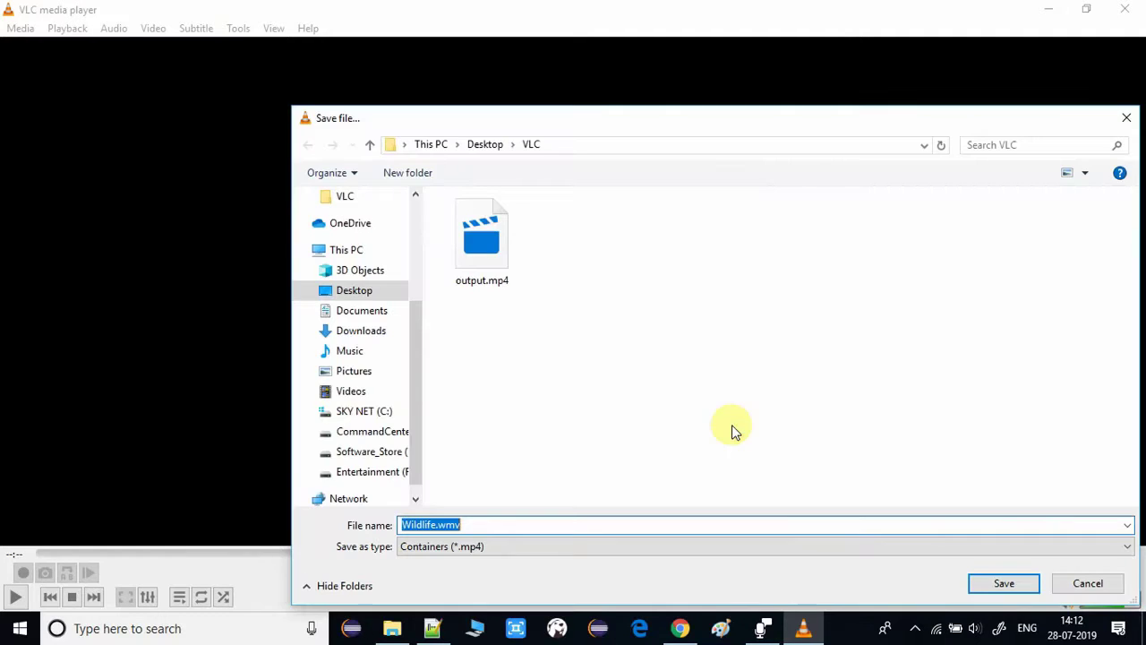
pyautogui.click(468, 525)
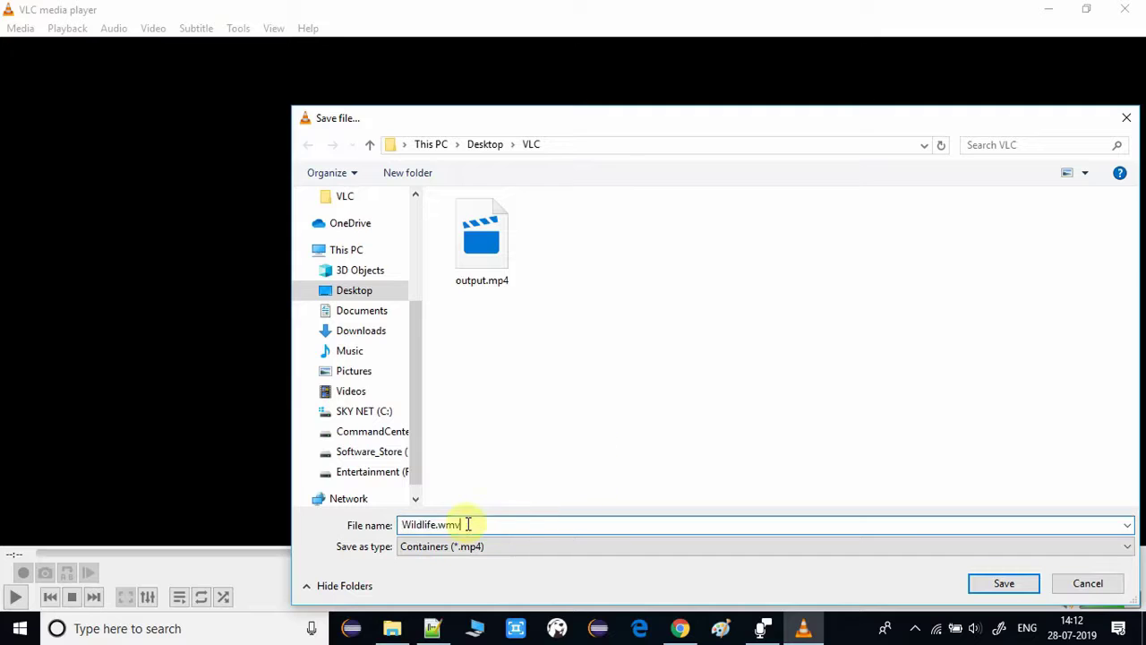
pyautogui.doubleClick(436, 524)
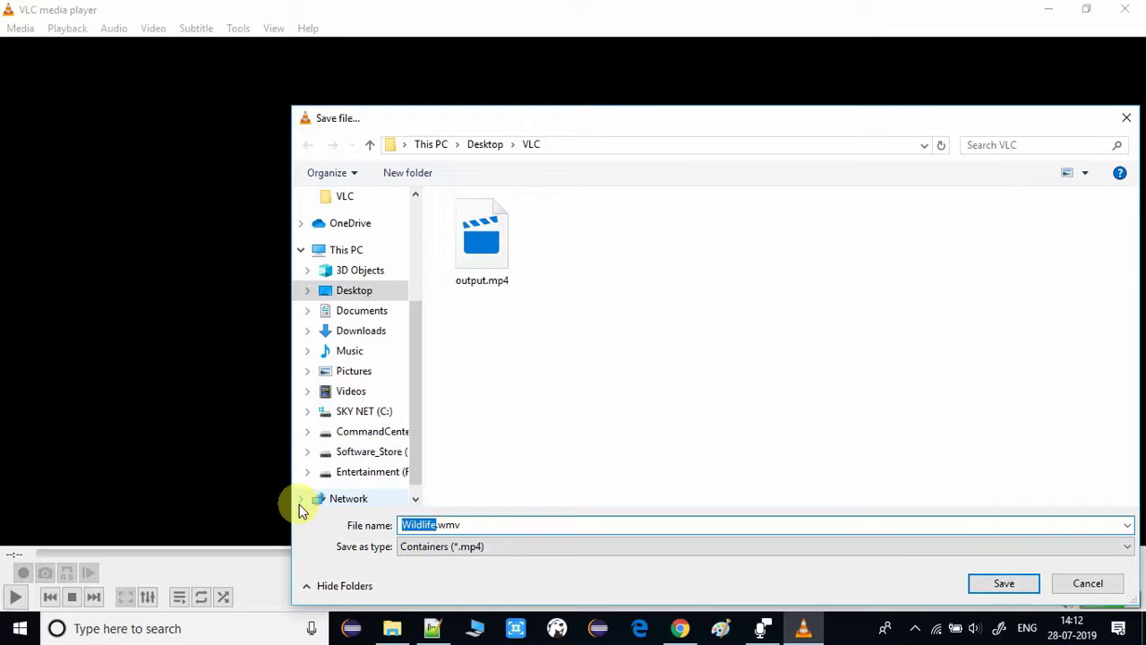
pyautogui.write('screenrecording')
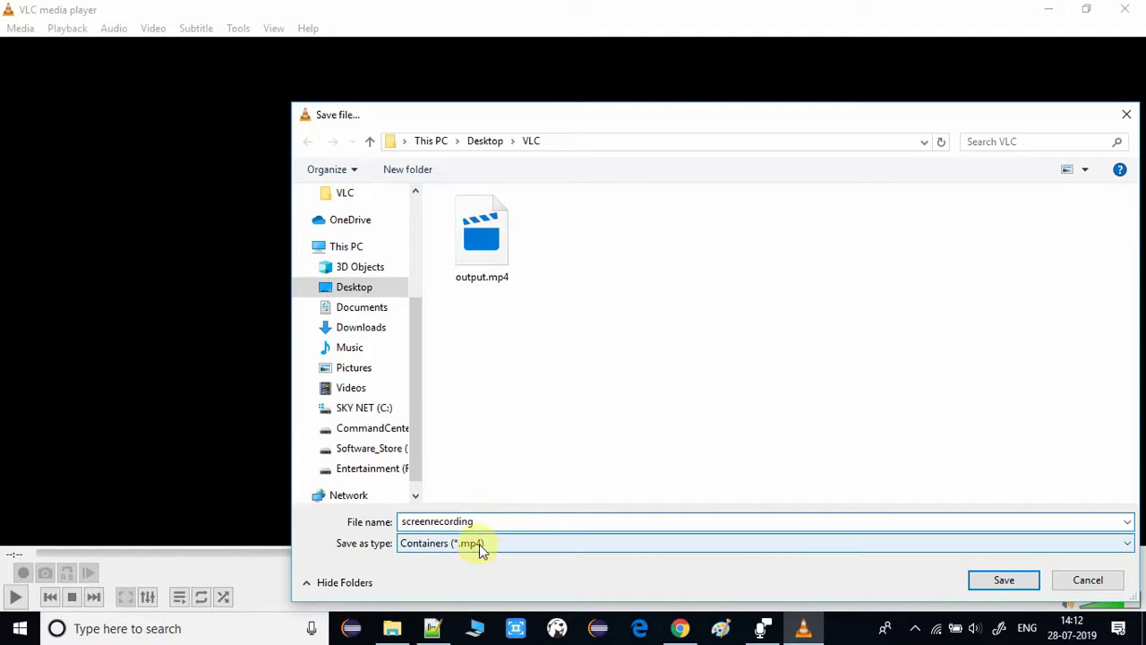
pyautogui.click(1004, 580)
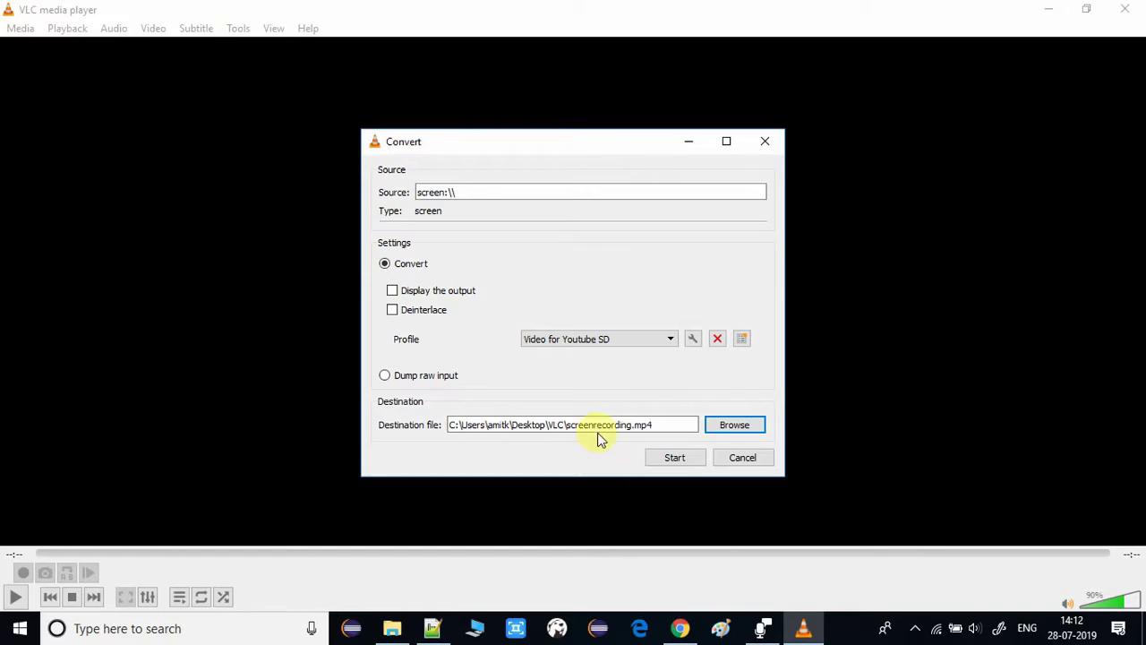
pyautogui.click(675, 458)
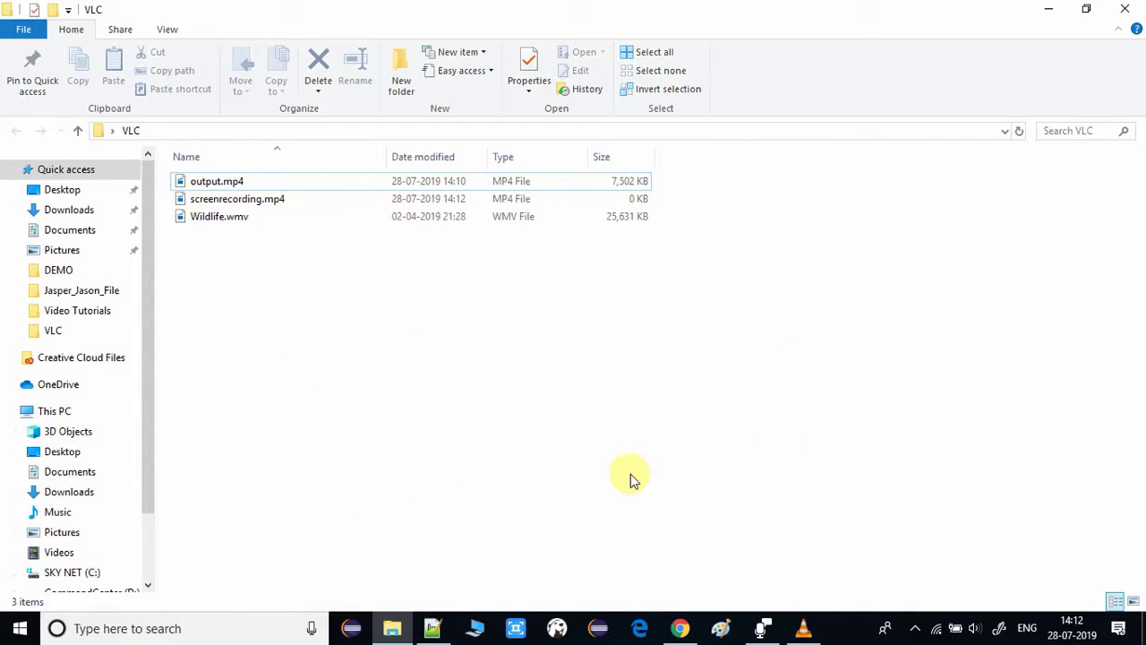
# Launch Paint from the taskbar
pyautogui.click(724, 625)
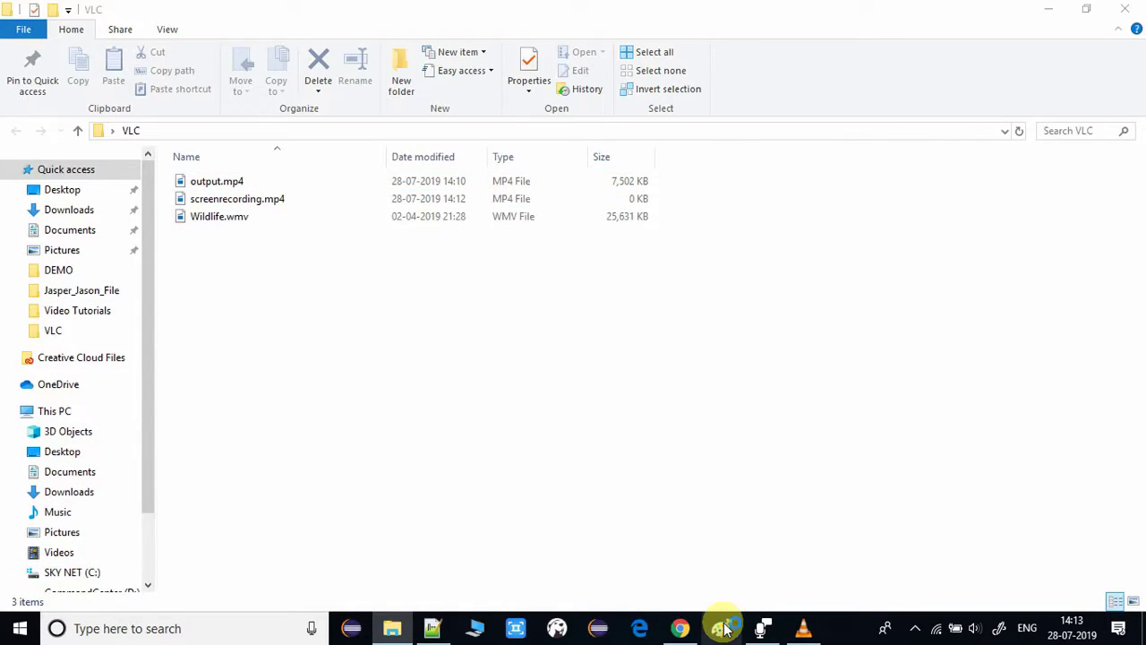
# Restore and reposition the Paint window, and draw a text box on the canvas
pyautogui.click(1084, 9)
pyautogui.moveTo(552, 145)
pyautogui.mouseDown()
pyautogui.moveTo(866, 179)
pyautogui.moveTo(850, 251)
pyautogui.mouseUp()
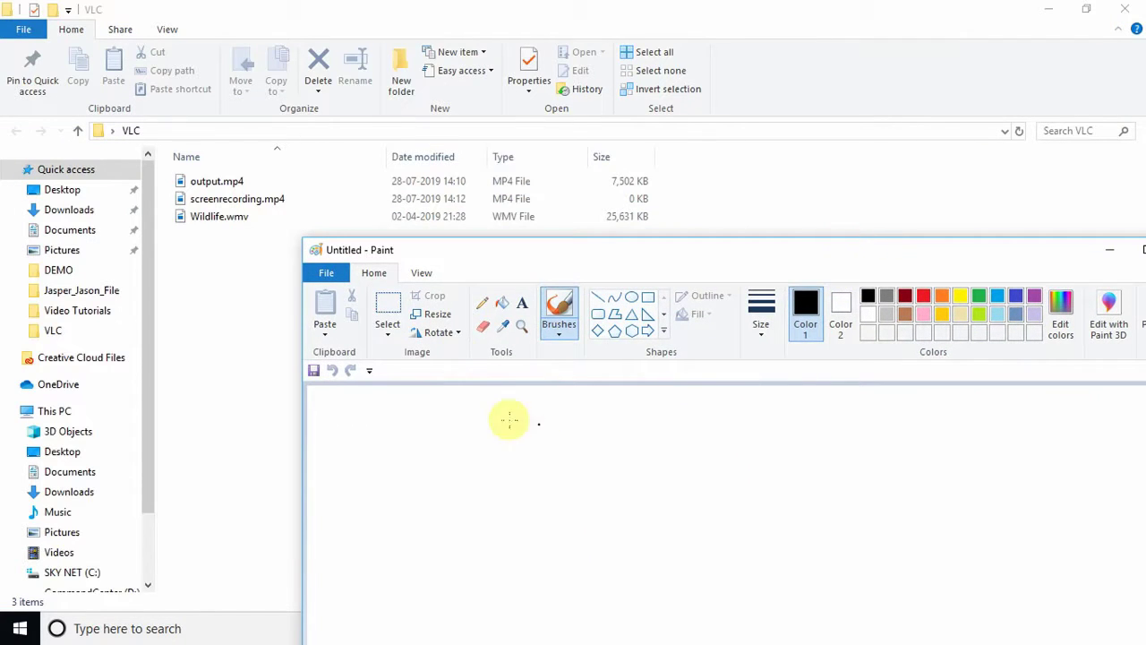
pyautogui.click(524, 308)
pyautogui.moveTo(424, 402); pyautogui.dragTo(894, 534)
# Type 'this is cool it help' in the text box, then minimize Paint
pyautogui.write('thsi')
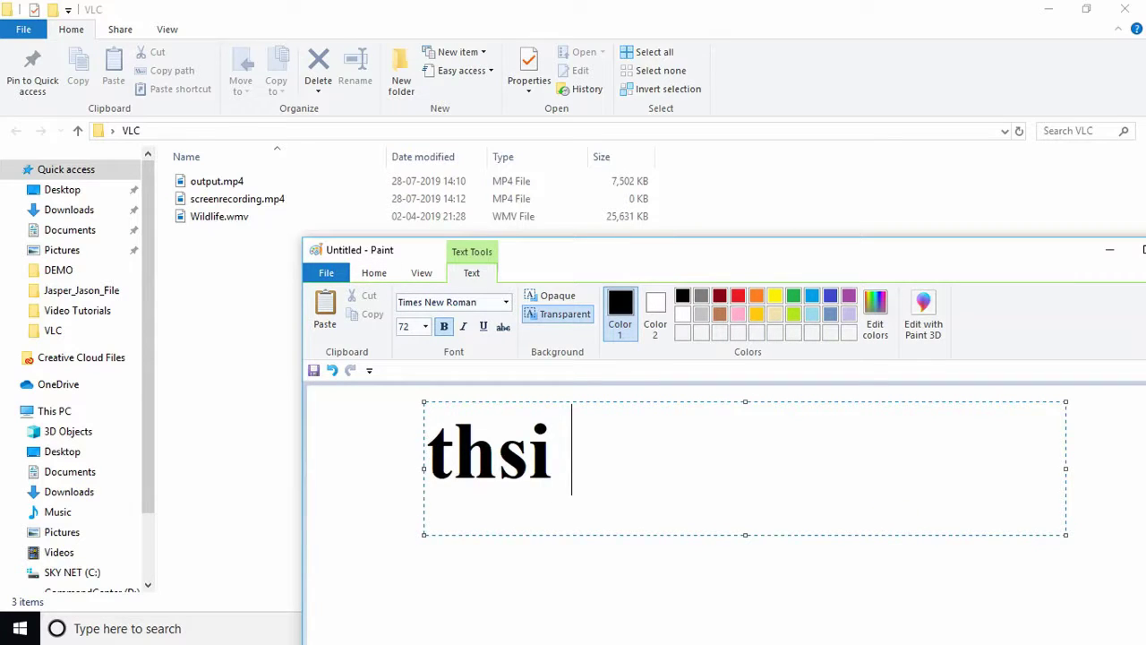
pyautogui.press('BackSpace')
pyautogui.press('BackSpace')
pyautogui.write('uis')
pyautogui.press('BackSpace')
pyautogui.press('BackSpace')
pyautogui.press('BackSpace')
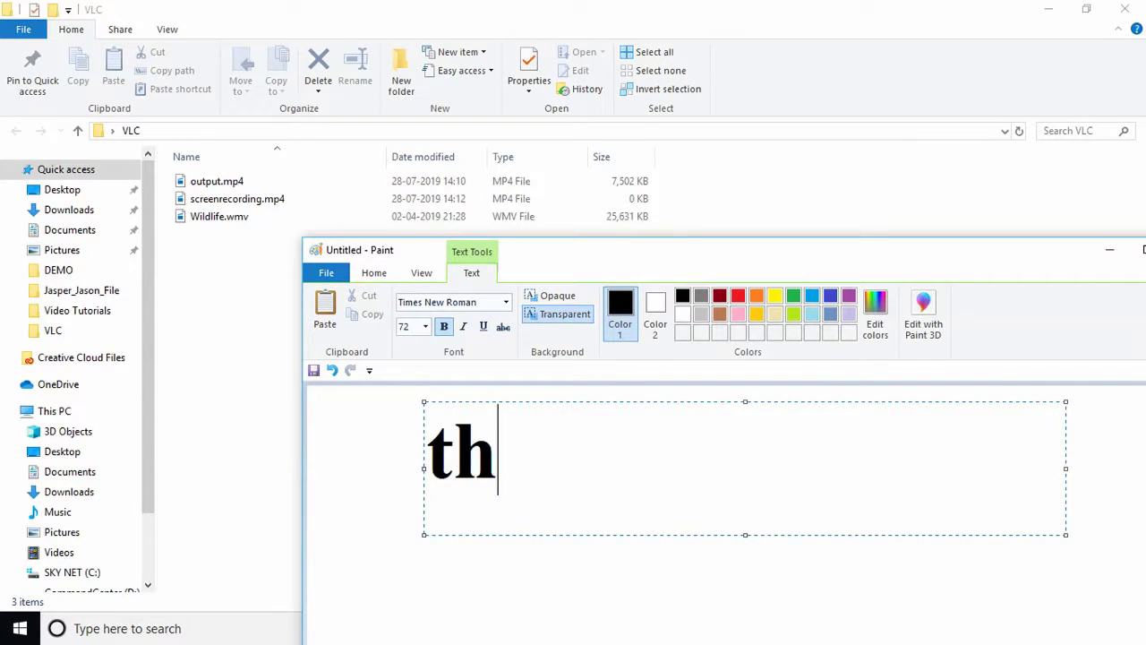
pyautogui.write('is')
pyautogui.press('BackSpace')
pyautogui.press('BackSpace')
pyautogui.press('BackSpace')
pyautogui.press('BackSpace')
pyautogui.write('thi sis')
pyautogui.press('BackSpace')
pyautogui.press('BackSpace')
pyautogui.press('BackSpace')
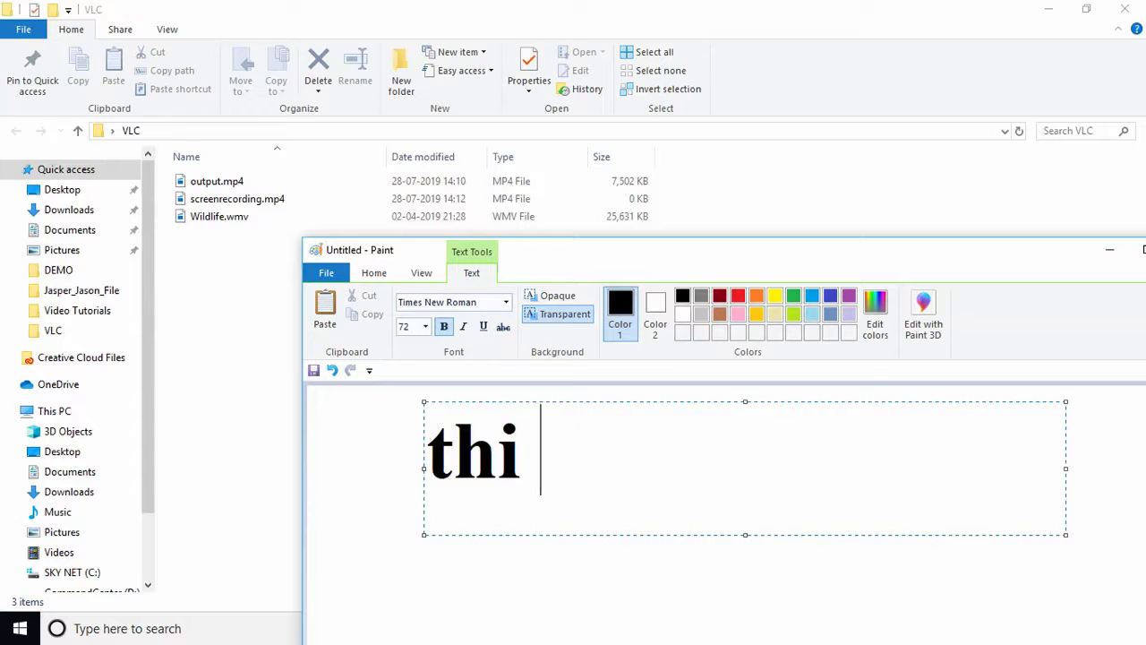
pyautogui.write('ui')
pyautogui.press('BackSpace')
pyautogui.press('BackSpace')
pyautogui.press('BackSpace')
pyautogui.press('BackSpace')
pyautogui.press('BackSpace')
pyautogui.press('BackSpace')
pyautogui.write('this')
pyautogui.press('BackSpace')
pyautogui.press('BackSpace')
pyautogui.press('BackSpace')
pyautogui.press('BackSpace')
pyautogui.press('BackSpace')
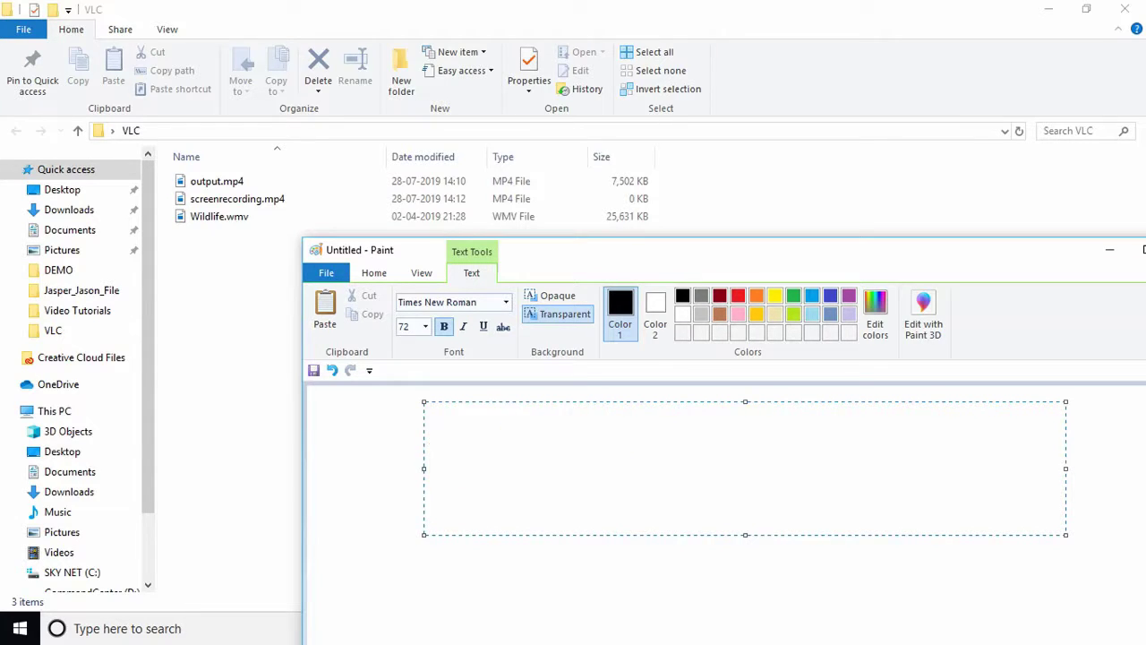
pyautogui.write('this is cool it help')
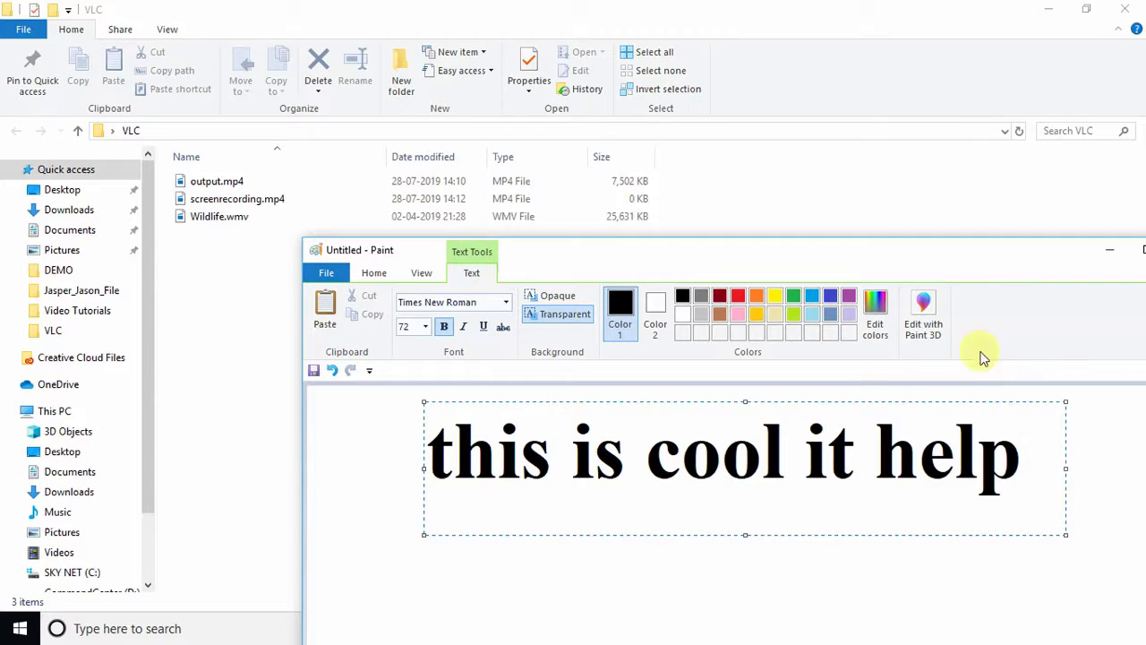
pyautogui.moveTo(988, 255)
pyautogui.mouseDown()
pyautogui.moveTo(771, 173)
pyautogui.moveTo(804, 166)
pyautogui.mouseUp()
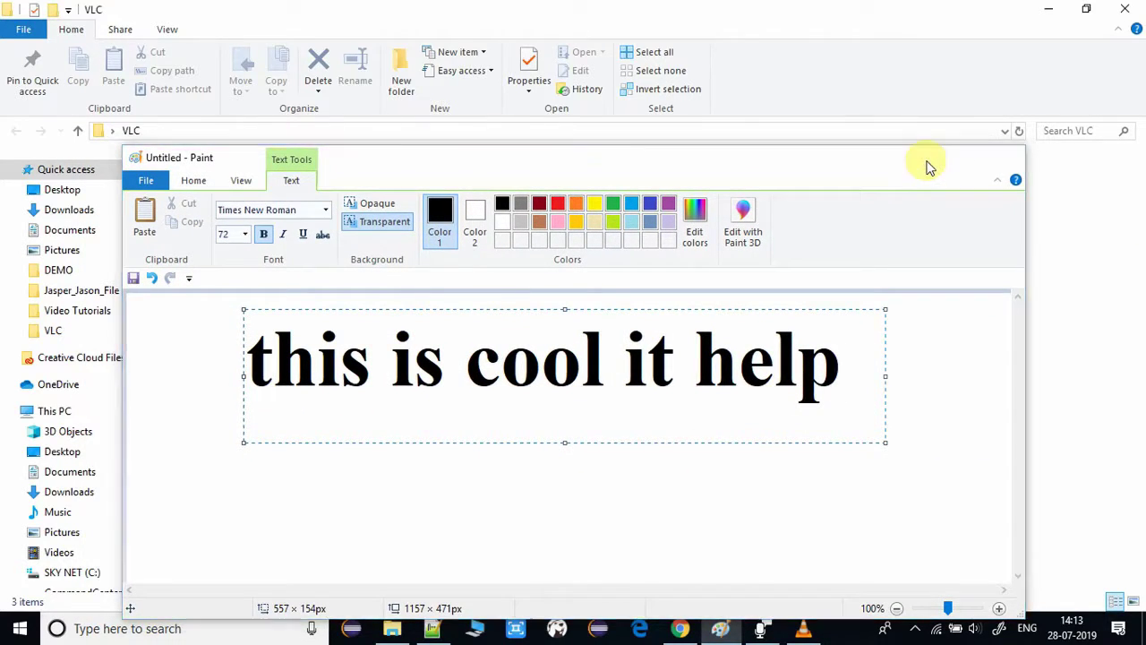
pyautogui.click(928, 161)
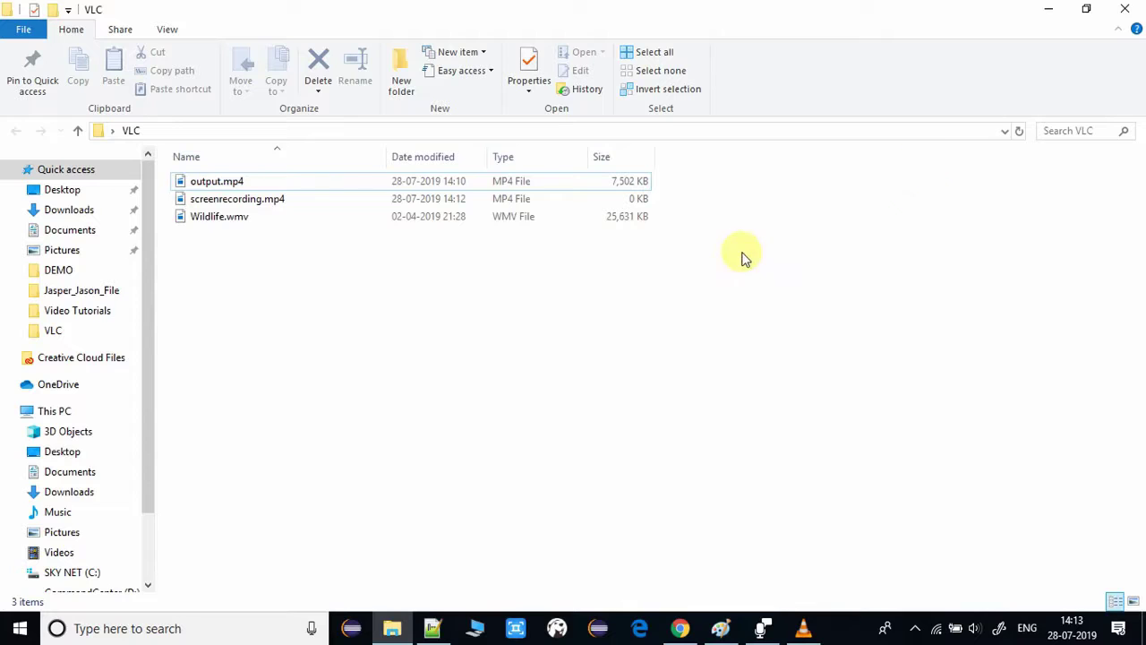
# Stop VLC's screen capture conversion and minimize the player
pyautogui.click(804, 628)
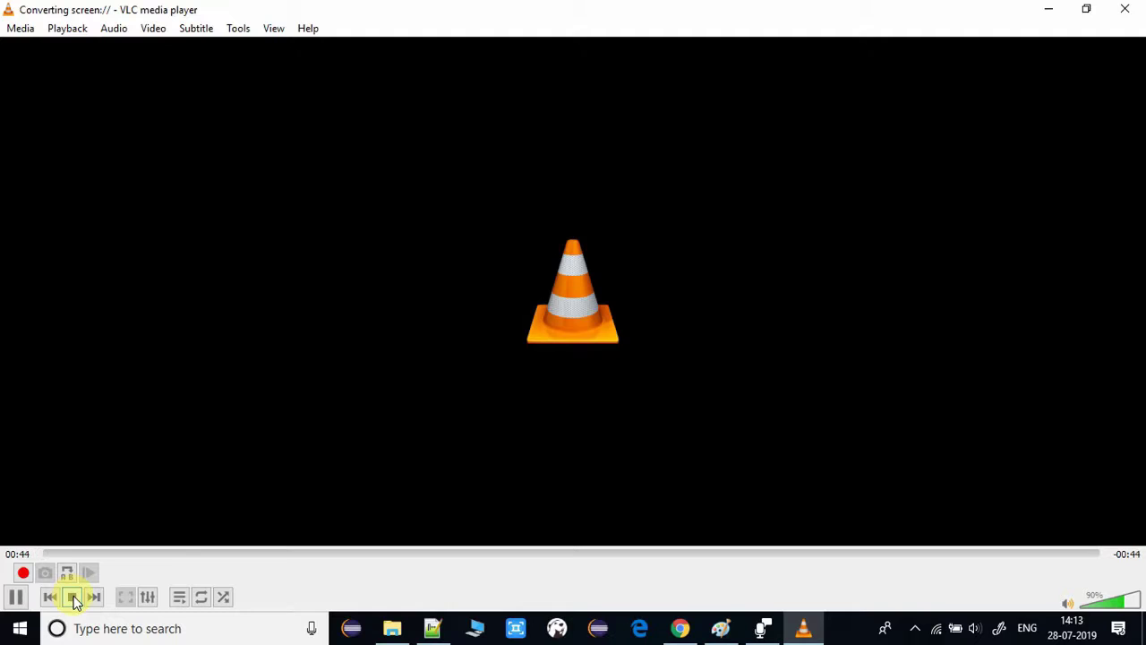
pyautogui.click(75, 600)
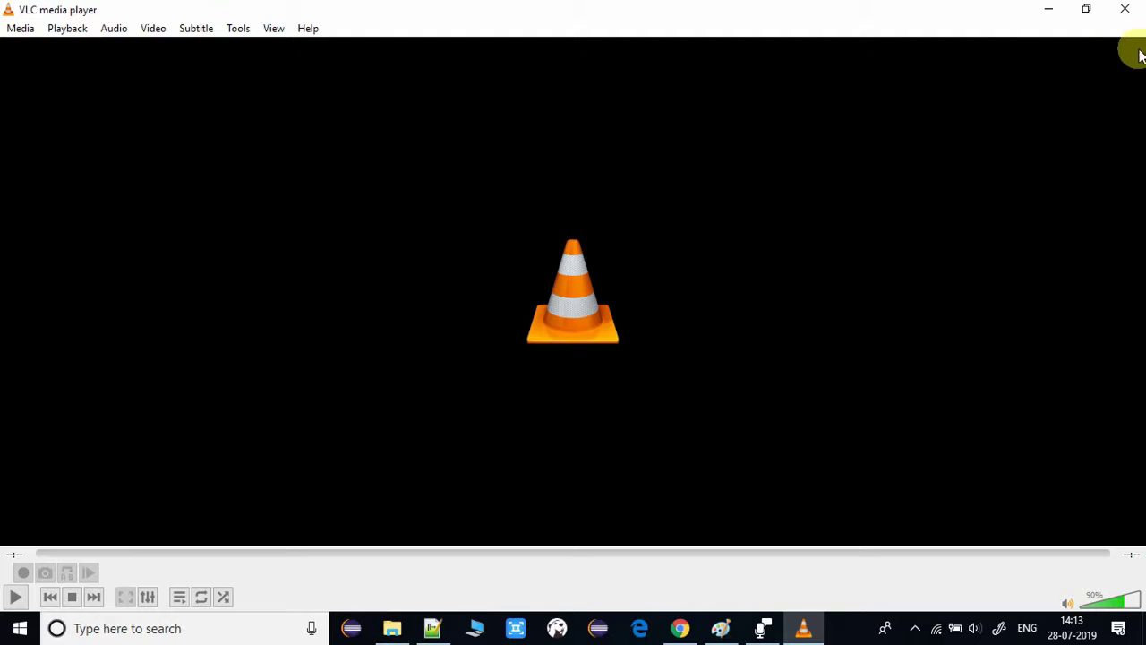
pyautogui.click(1049, 13)
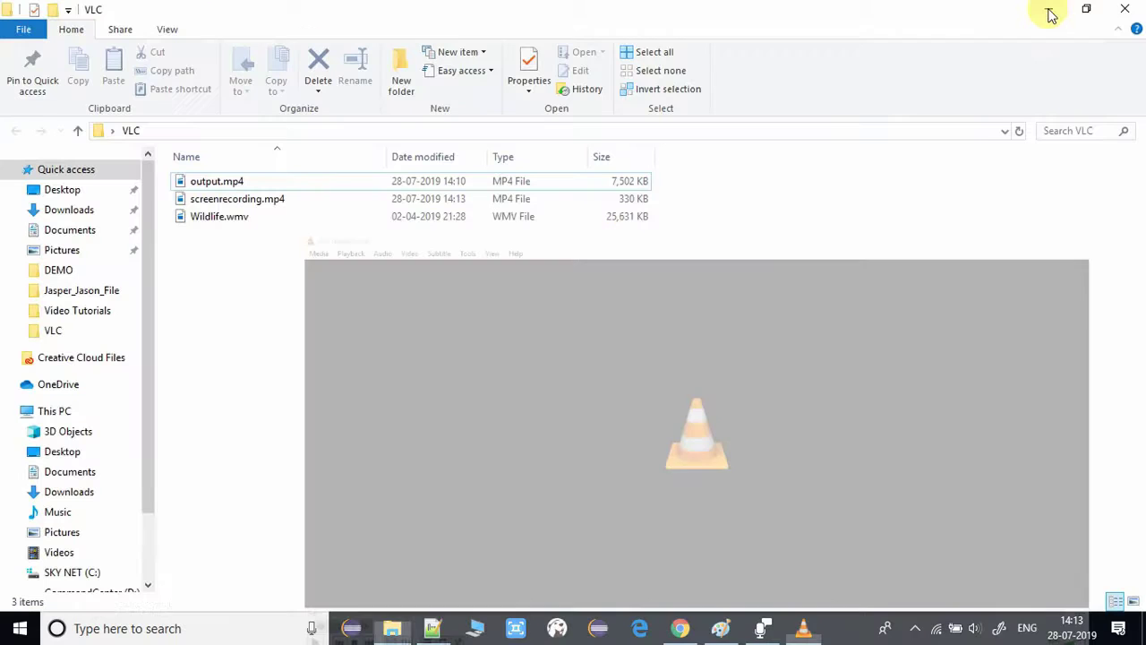
# Open screenrecording.mp4 from File Explorer with VLC media player
pyautogui.click(546, 199)
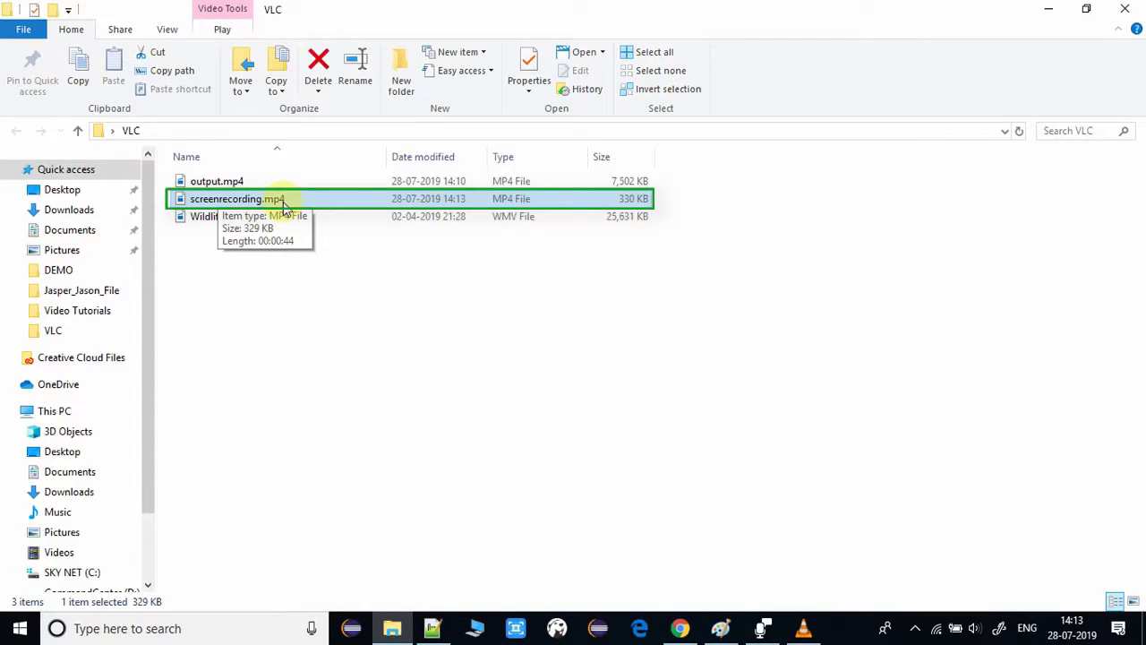
pyautogui.rightClick(240, 203)
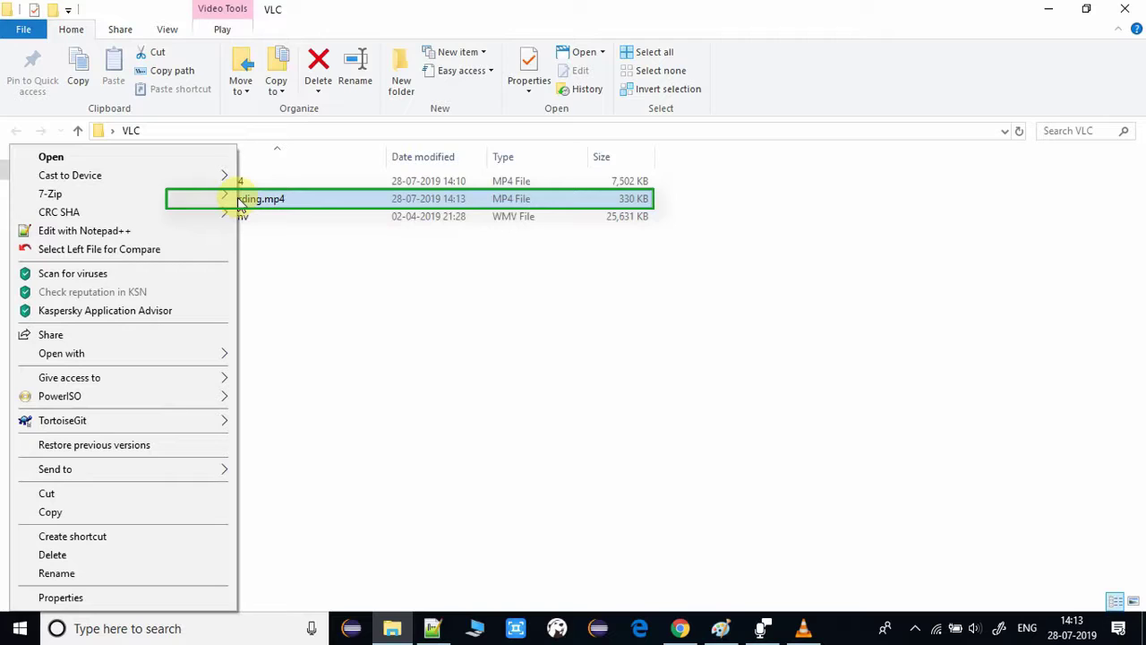
pyautogui.moveTo(227, 352)
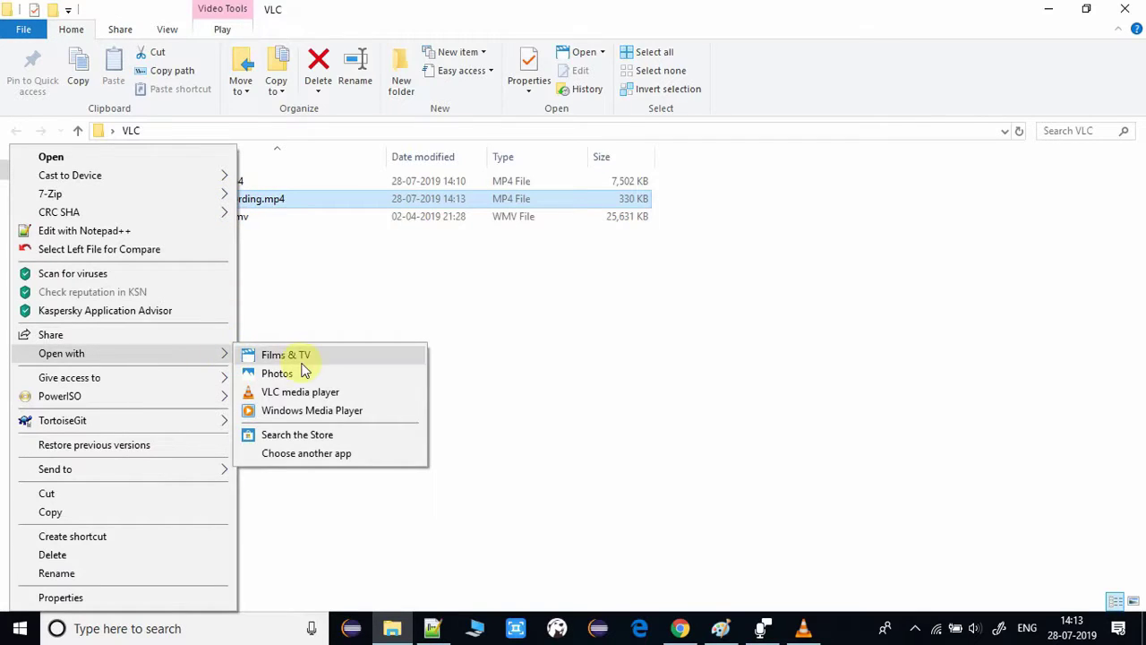
pyautogui.click(326, 395)
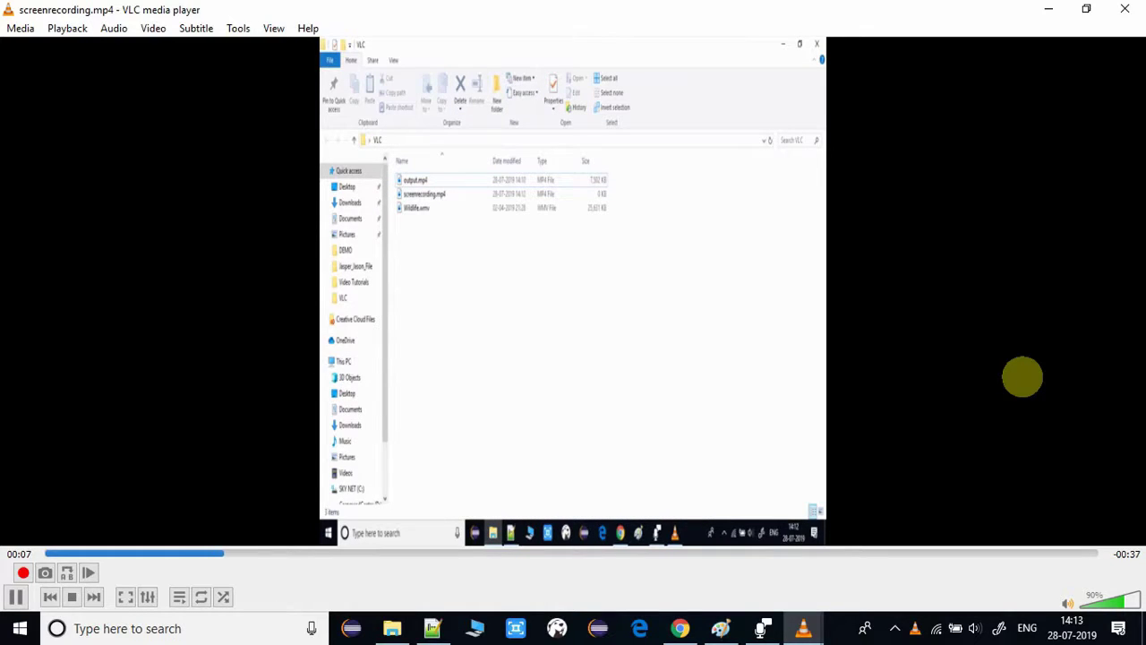
# Raise the volume to 100%, watch screenrecording.mp4, then close the playback
pyautogui.hotkey('ctrl', 'Up')
pyautogui.hotkey('ctrl', 'Up')
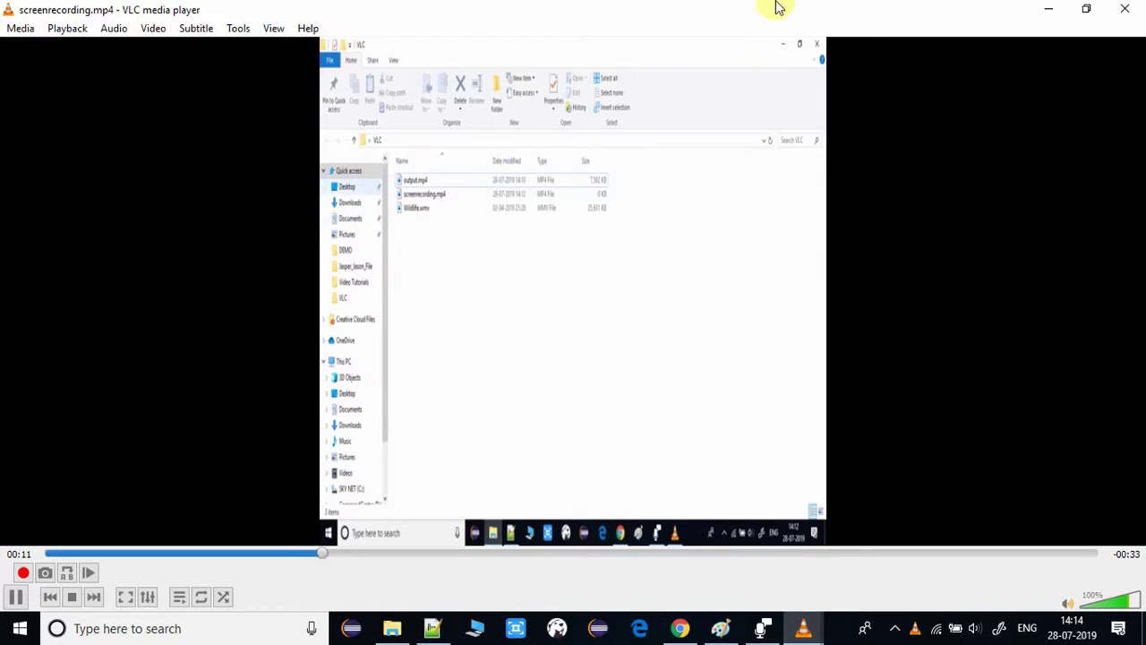
pyautogui.click(802, 630)
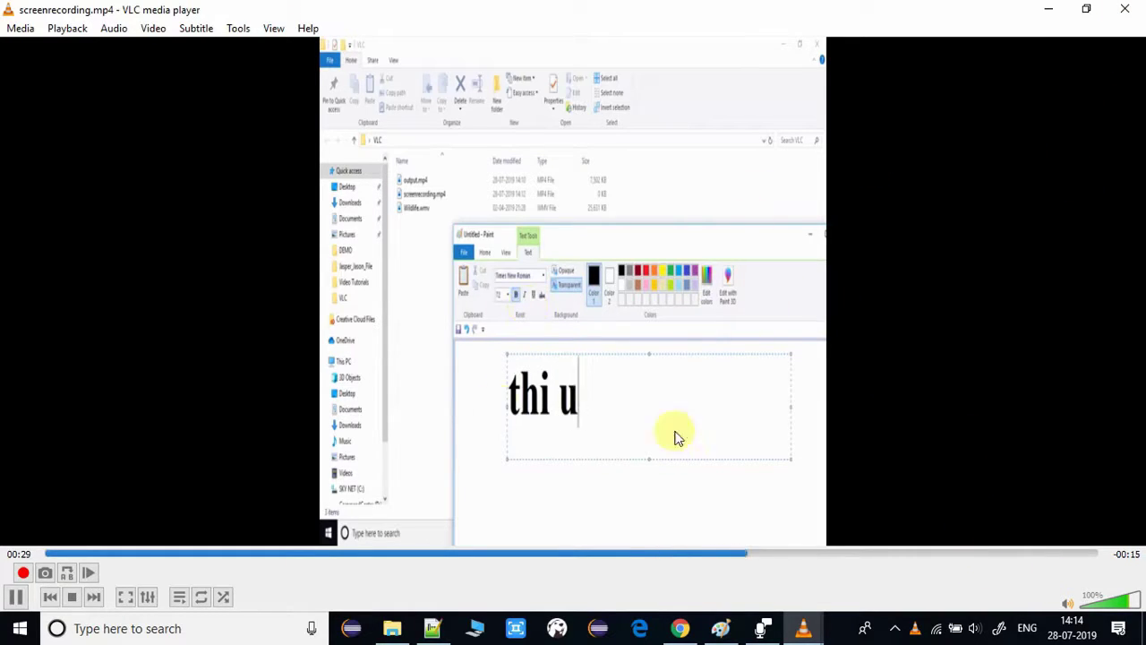
pyautogui.click(1127, 13)
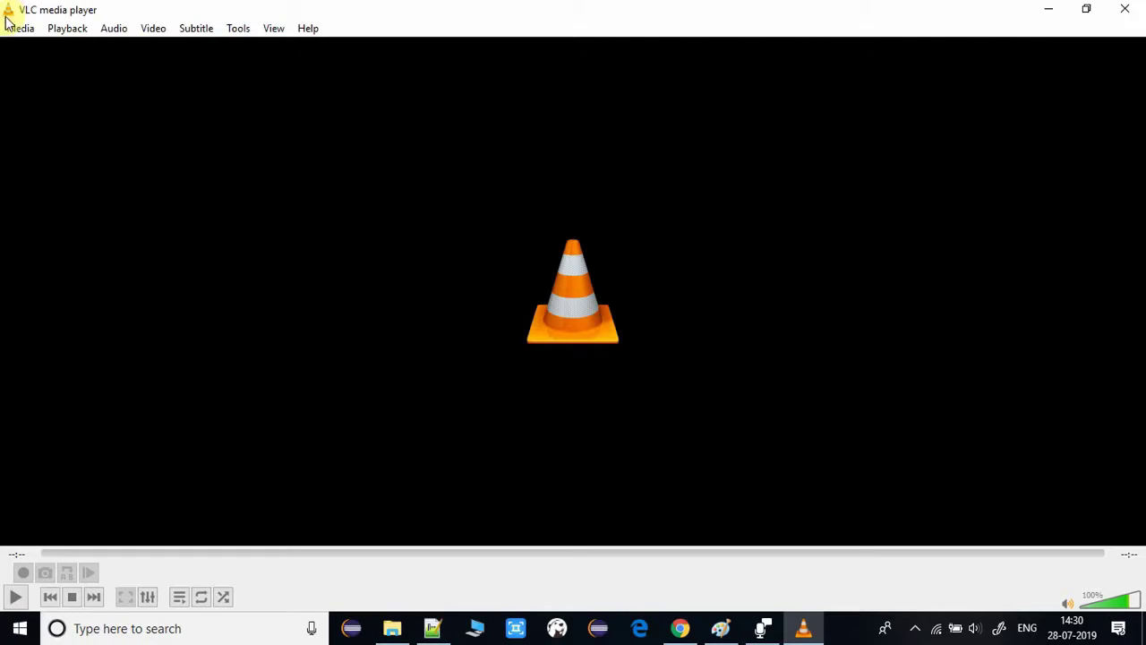
# Open Wildlife.wmv from the VLC folder and pause it at the start
pyautogui.click(25, 32)
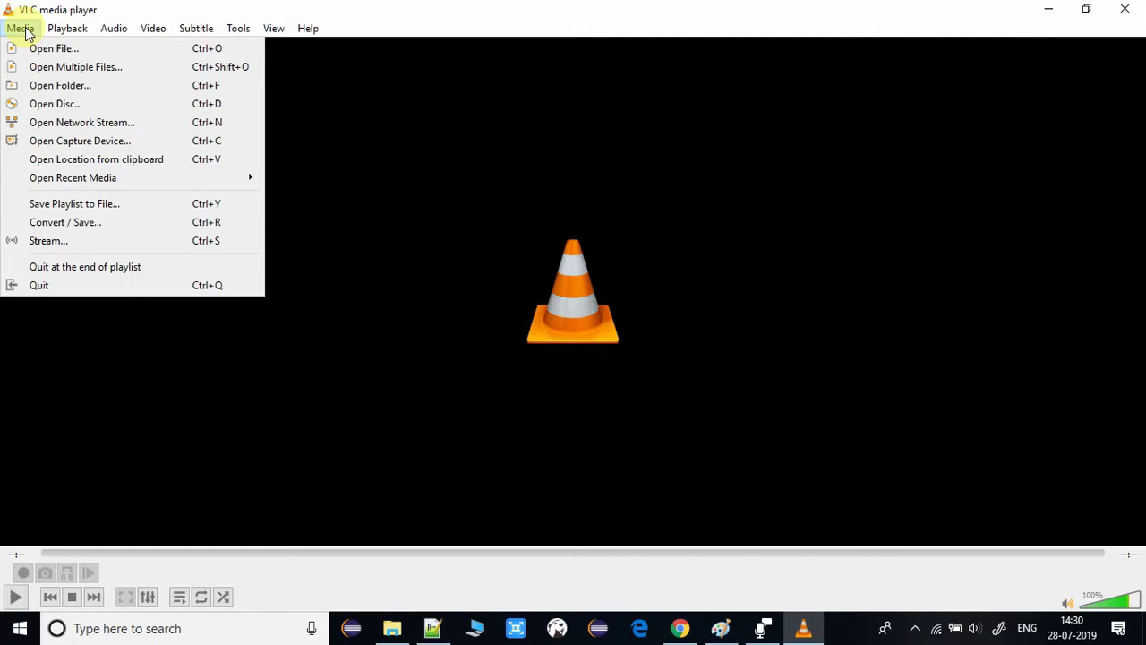
pyautogui.click(52, 53)
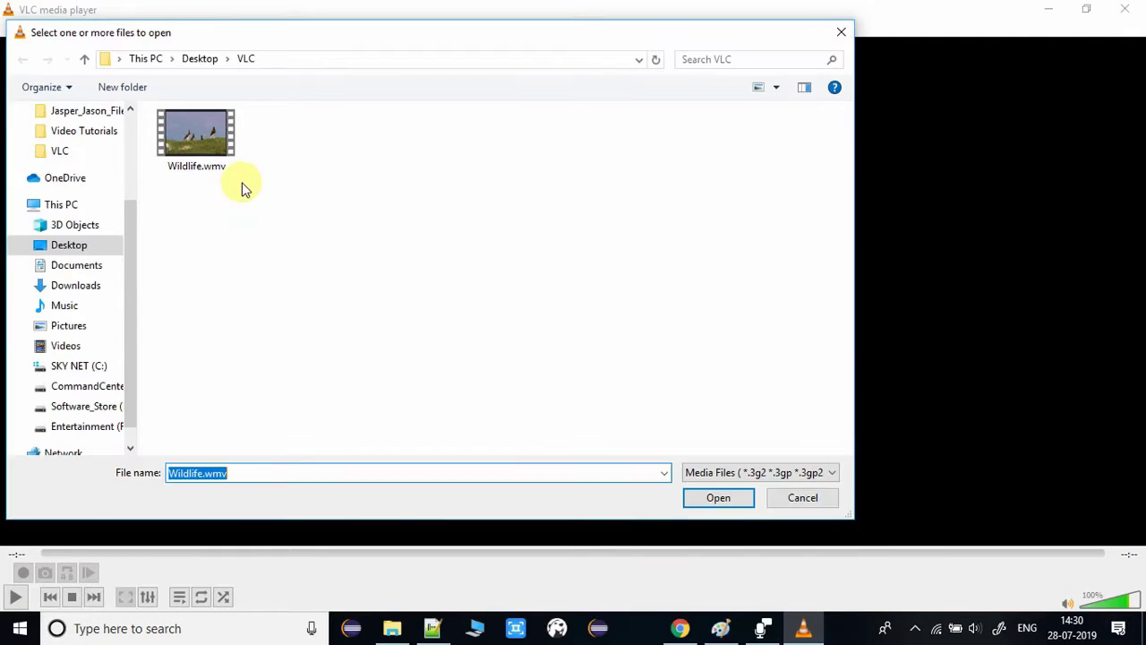
pyautogui.click(225, 170)
pyautogui.click(727, 498)
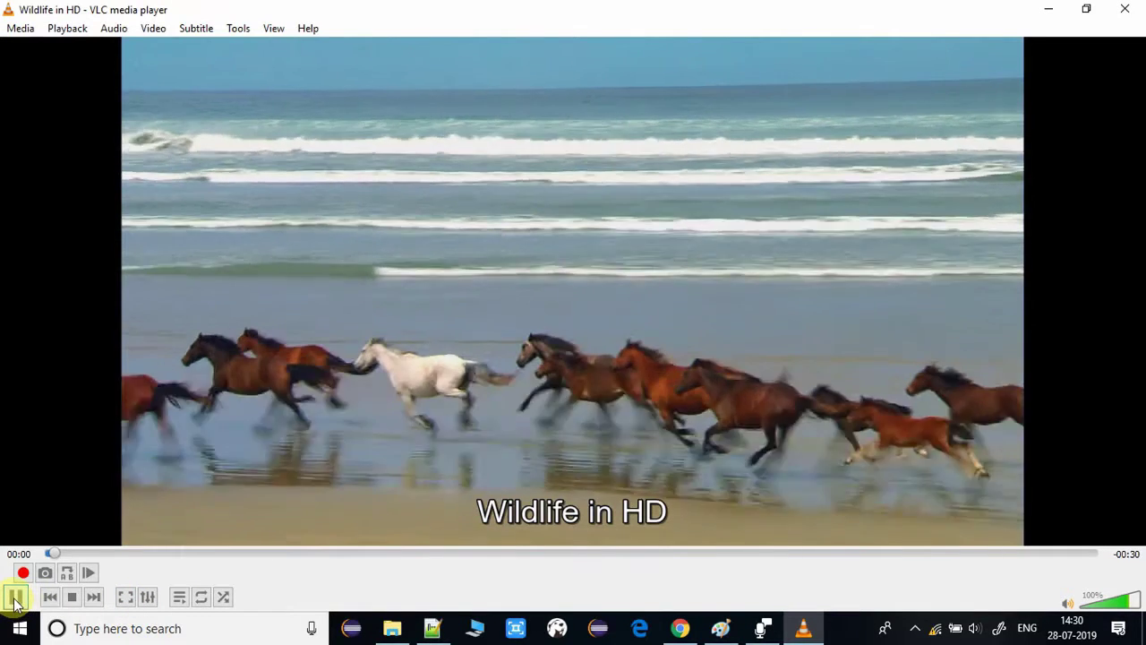
pyautogui.click(16, 598)
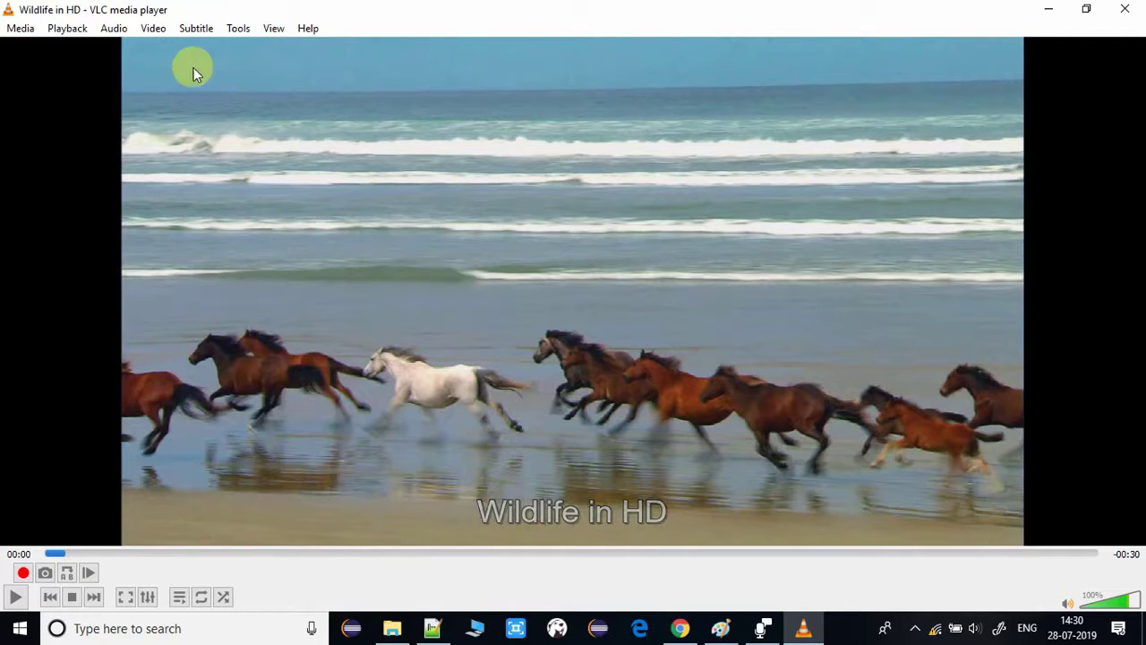
# Enable Add logo under Video Effects > Overlay in Adjustments and Effects
pyautogui.click(242, 34)
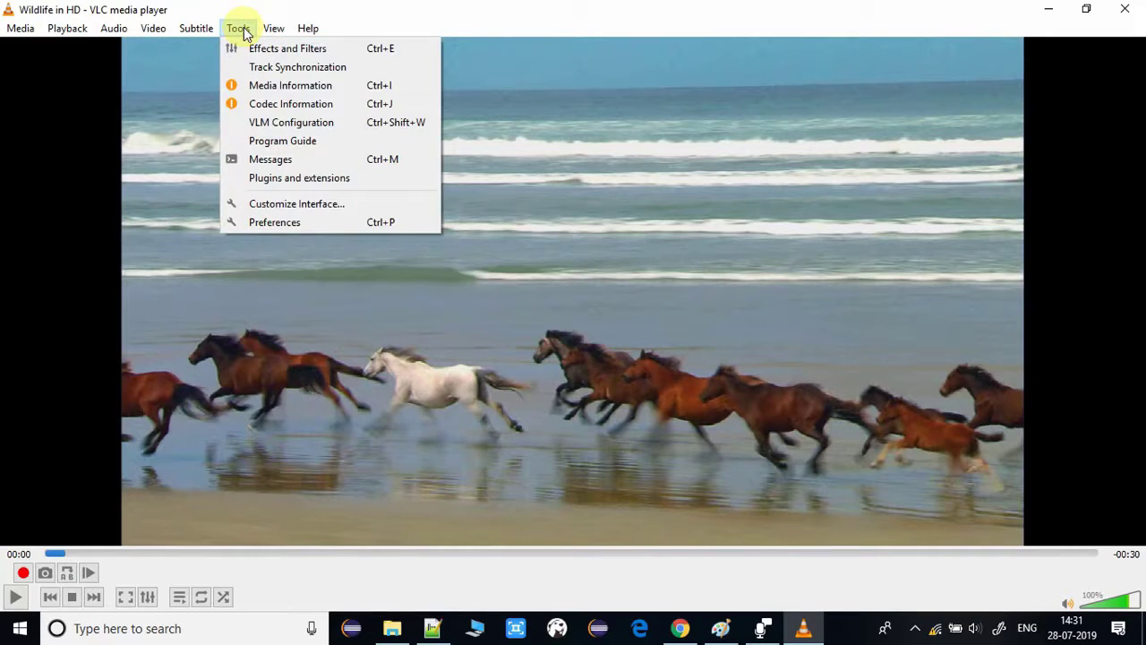
pyautogui.click(389, 48)
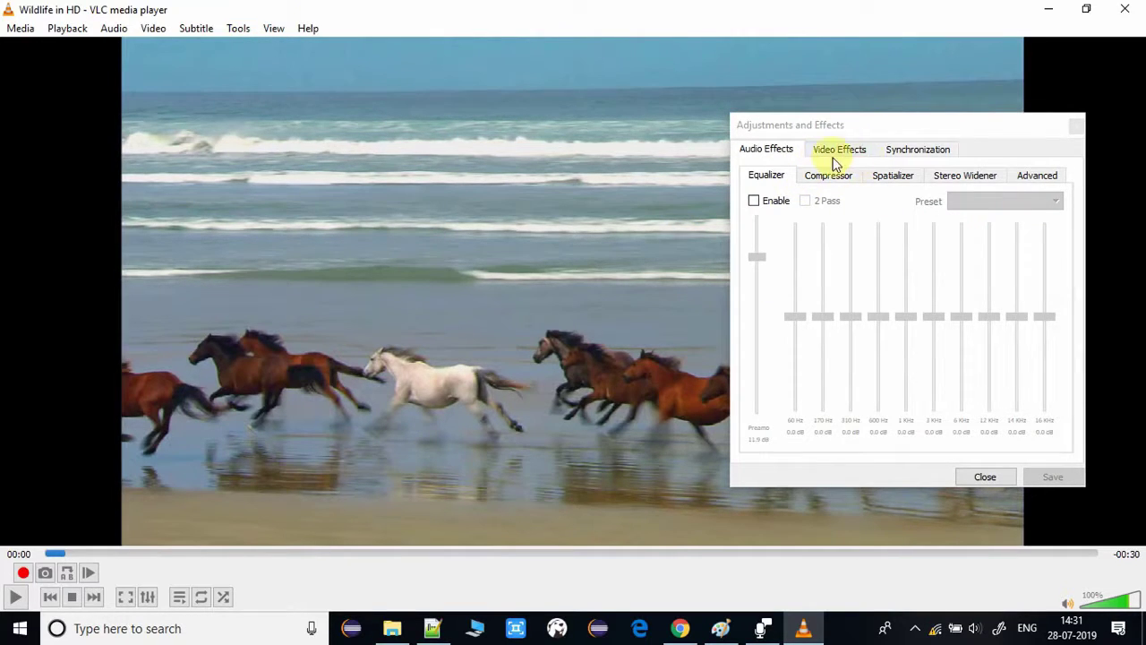
pyautogui.click(865, 158)
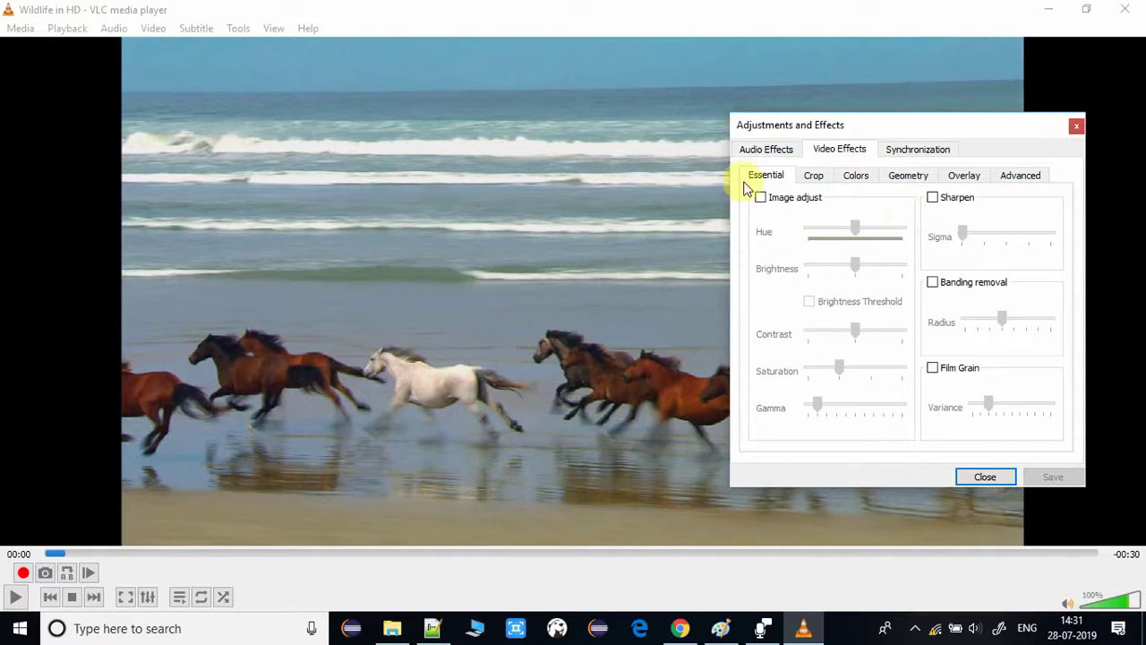
pyautogui.click(975, 180)
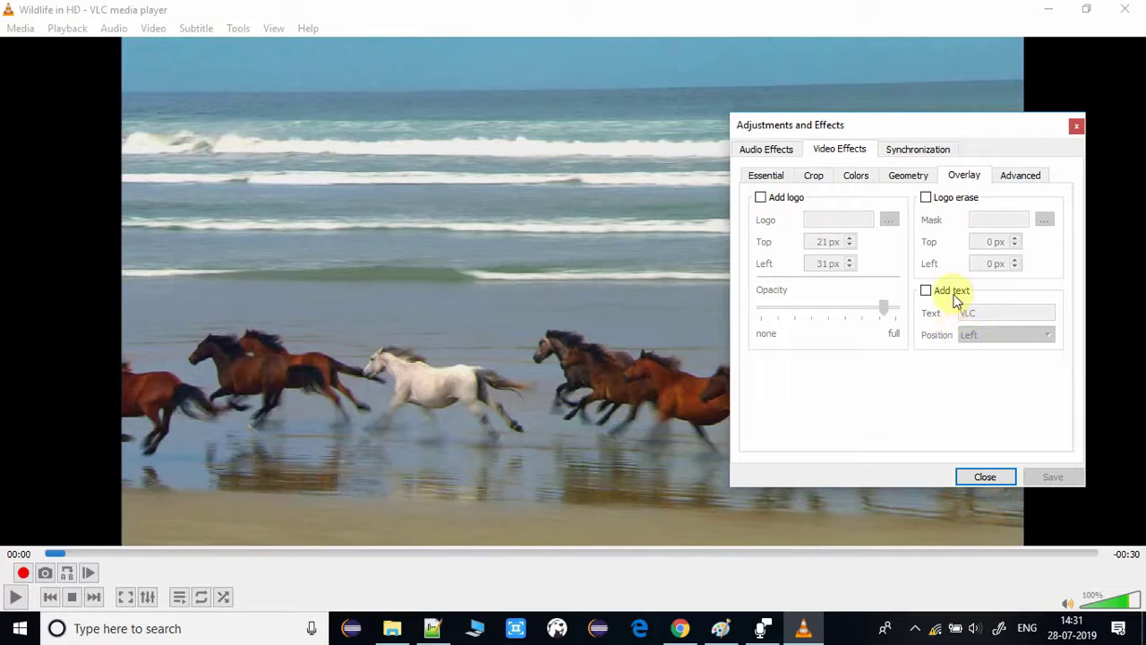
pyautogui.click(761, 197)
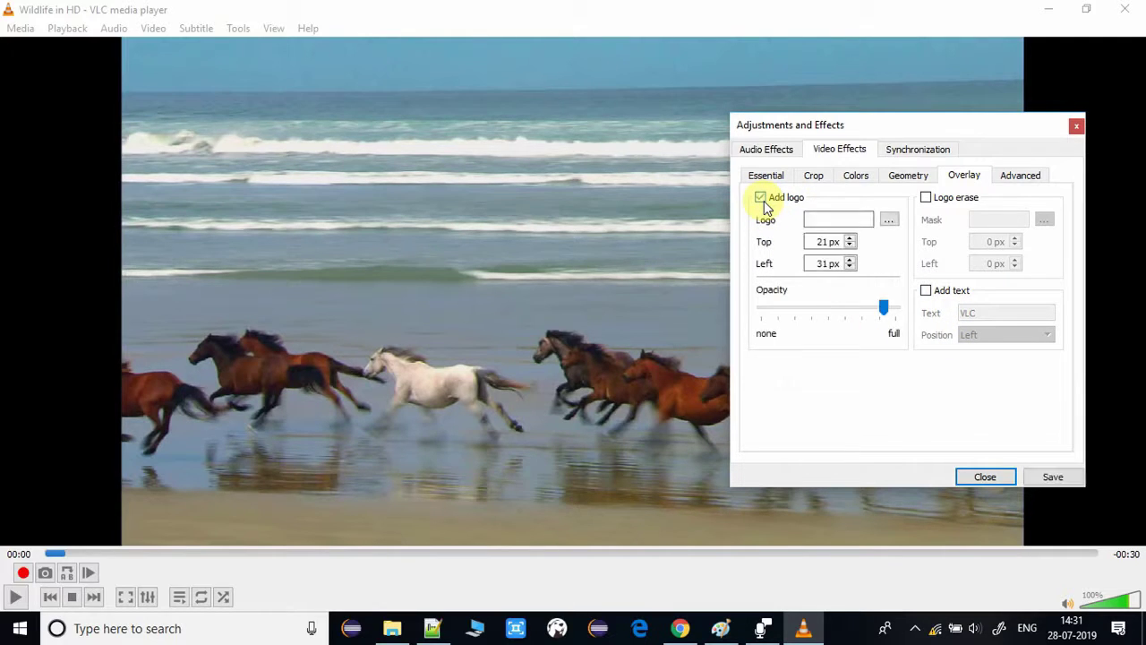
# Choose Desktop\DEMO\myIcon.jpg as the logo image
pyautogui.click(888, 222)
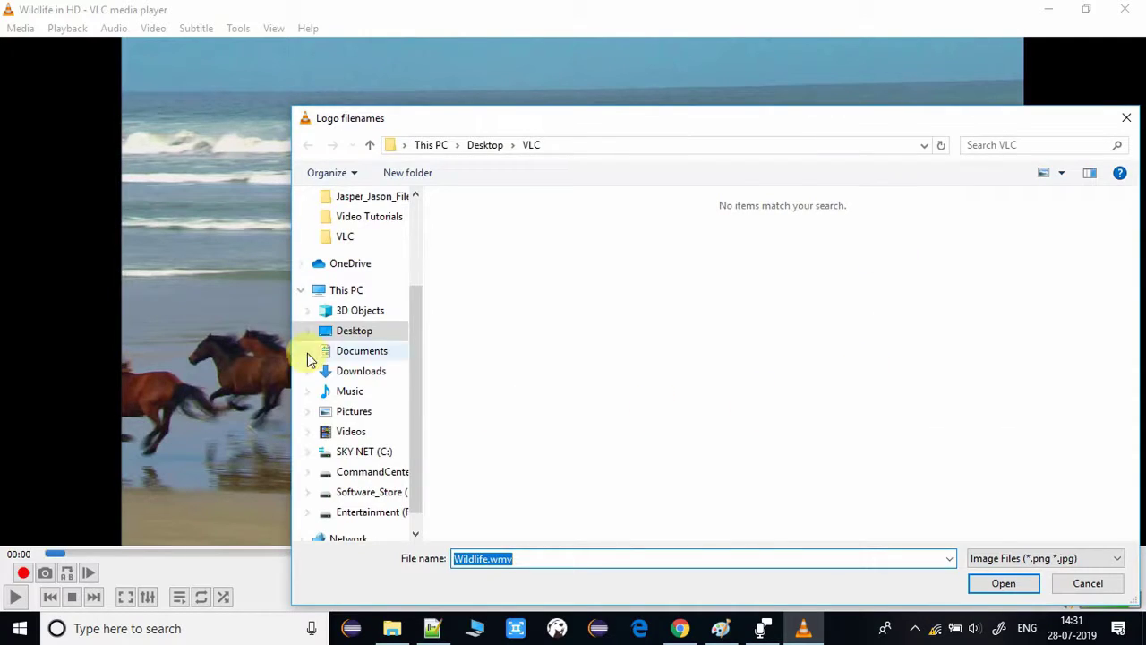
pyautogui.click(350, 332)
pyautogui.doubleClick(776, 234)
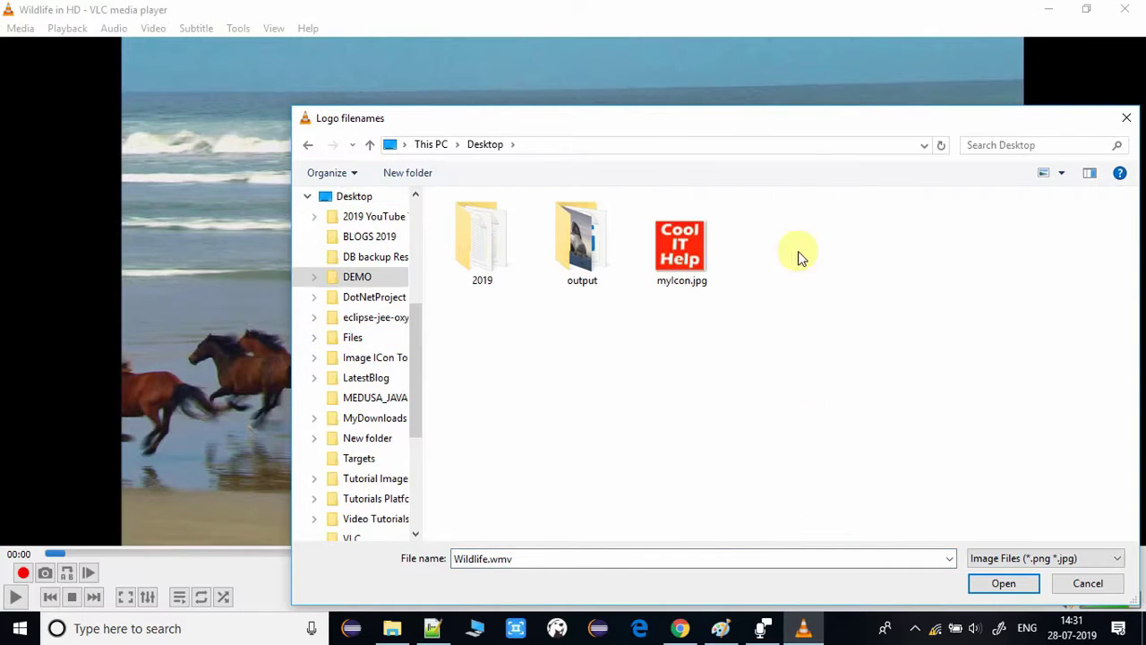
pyautogui.click(649, 254)
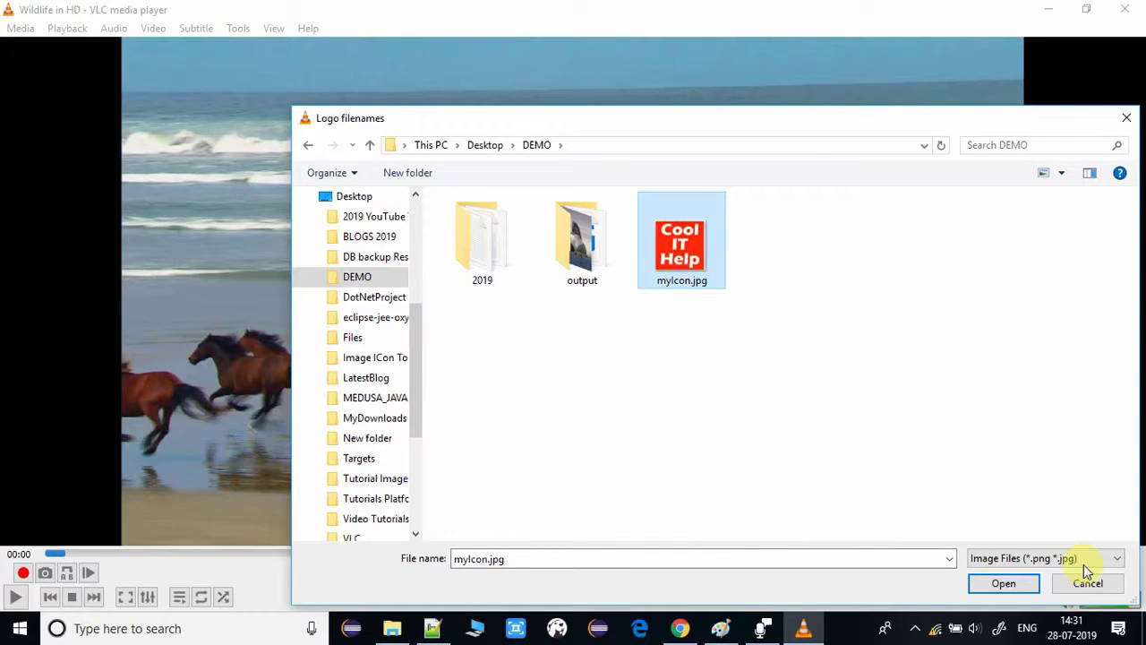
pyautogui.click(1006, 584)
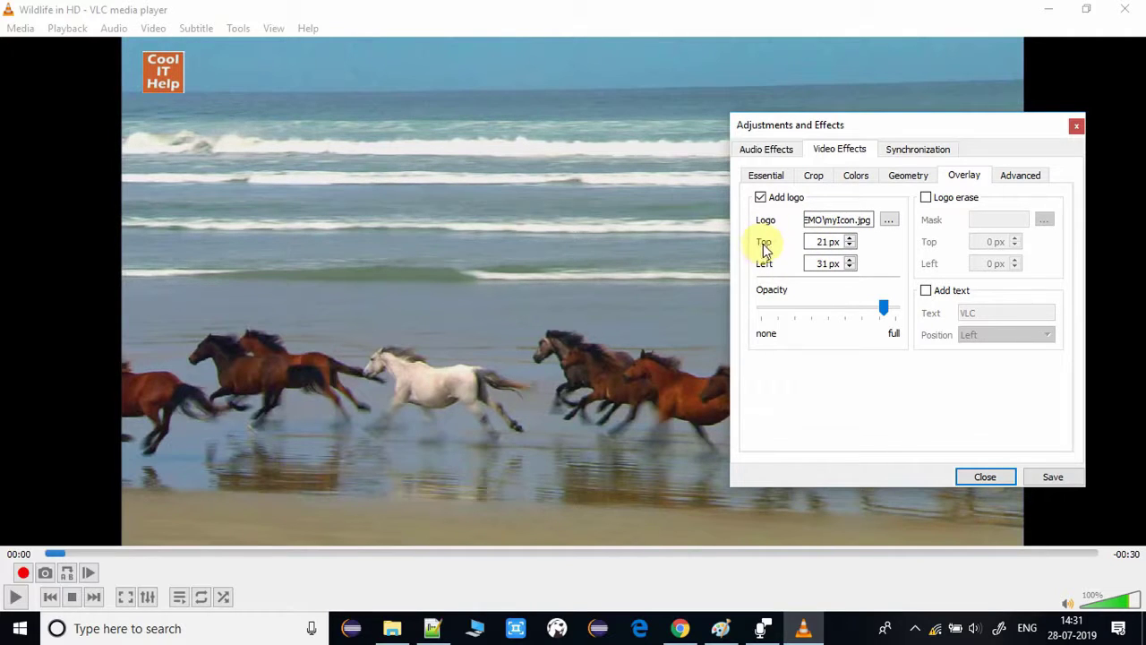
# Set the logo offset to 12 px top, 17 px left, with opacity near full
pyautogui.click(850, 267)
pyautogui.click(850, 267)
pyautogui.click(850, 267)
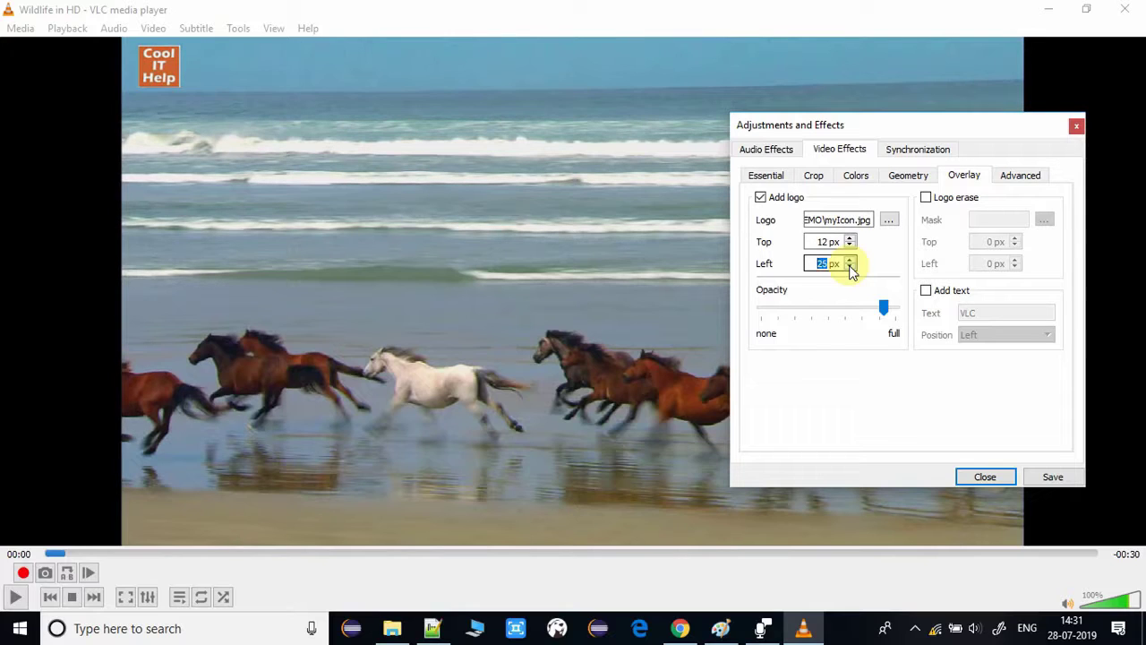
pyautogui.click(850, 267)
pyautogui.click(850, 267)
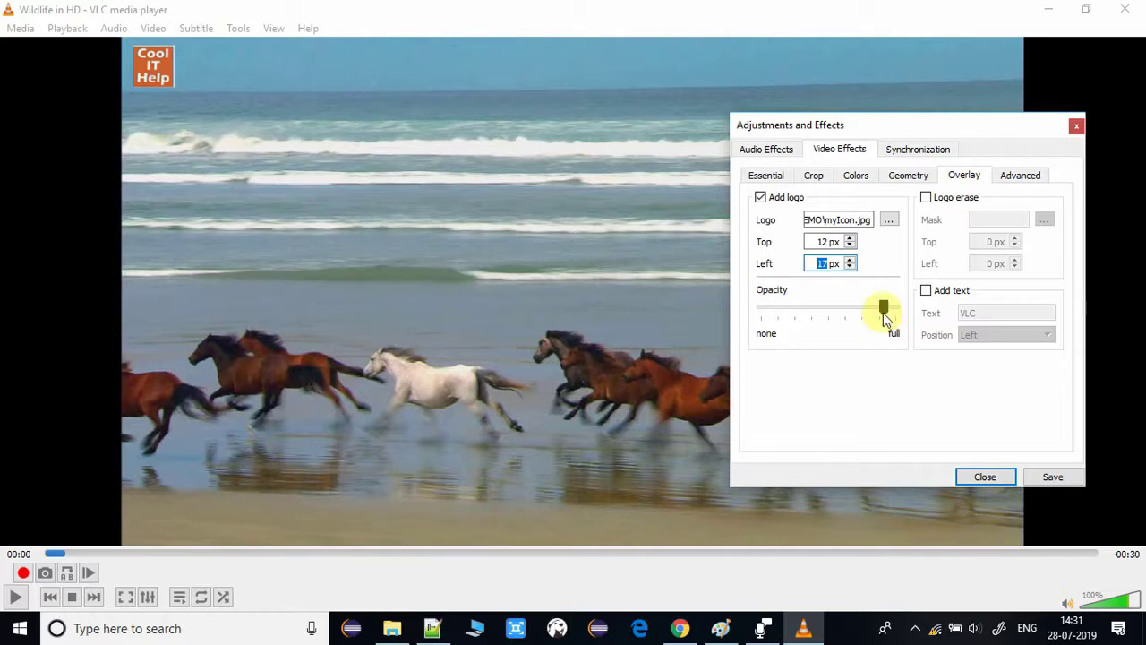
pyautogui.moveTo(858, 313); pyautogui.dragTo(805, 314)
pyautogui.moveTo(790, 313); pyautogui.dragTo(877, 320)
pyautogui.moveTo(892, 318); pyautogui.dragTo(883, 325)
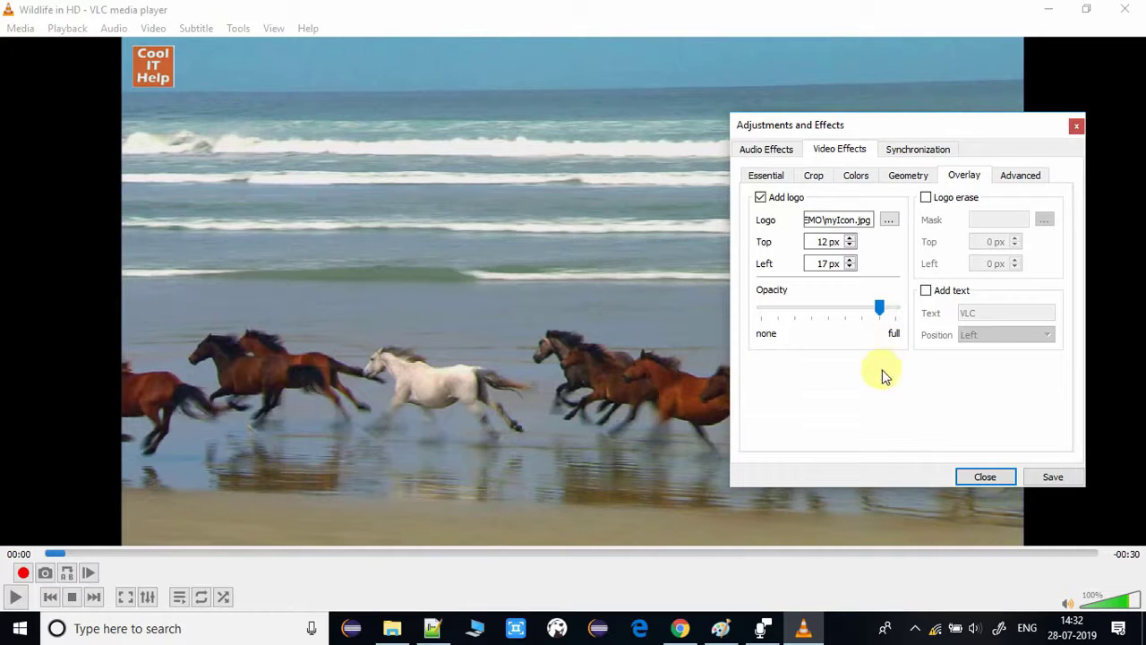
# Turn on the text overlay and replace 'VLC' with 'COOL IT HELP'
pyautogui.click(926, 292)
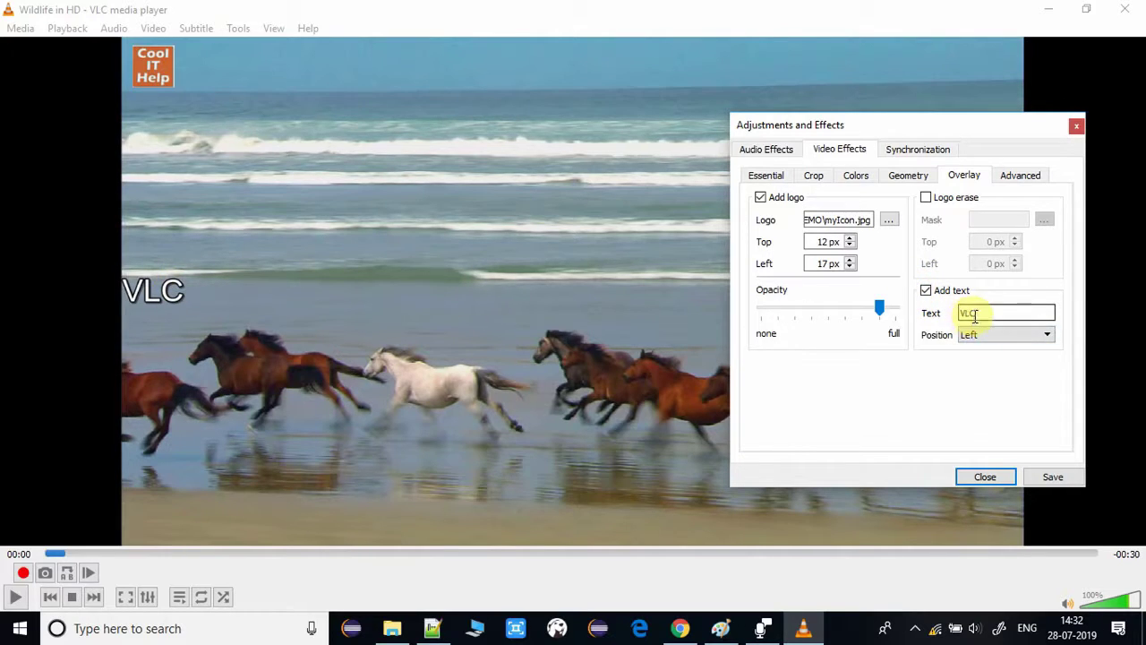
pyautogui.moveTo(976, 313); pyautogui.dragTo(947, 319)
pyautogui.press('BackSpace')
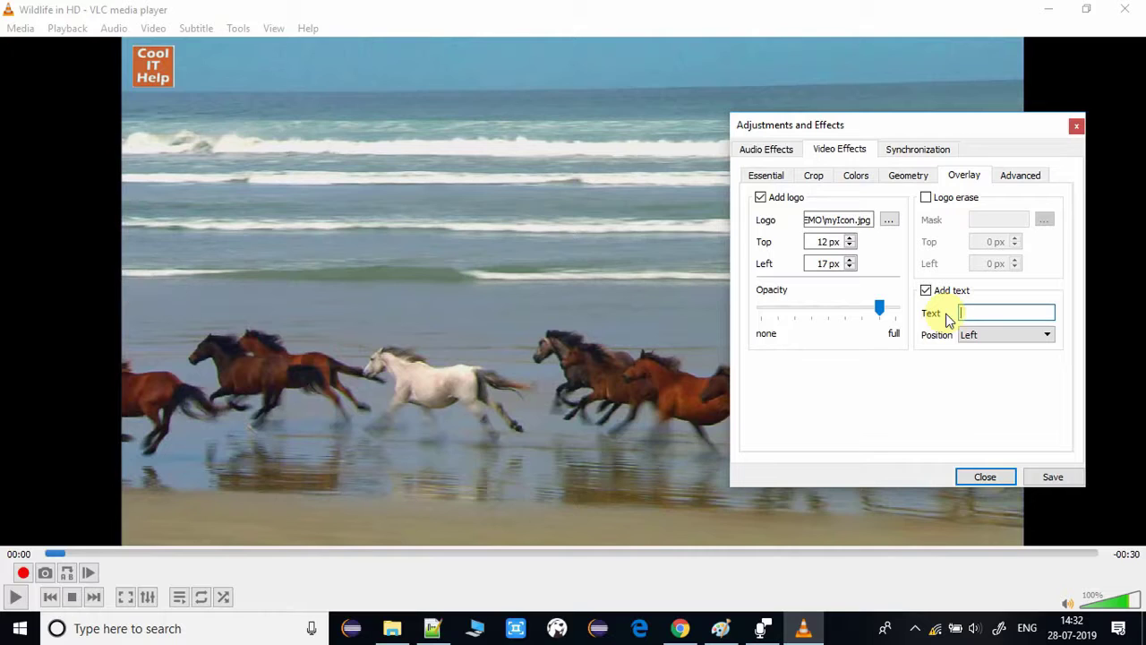
pyautogui.write('COOL IT HELP')
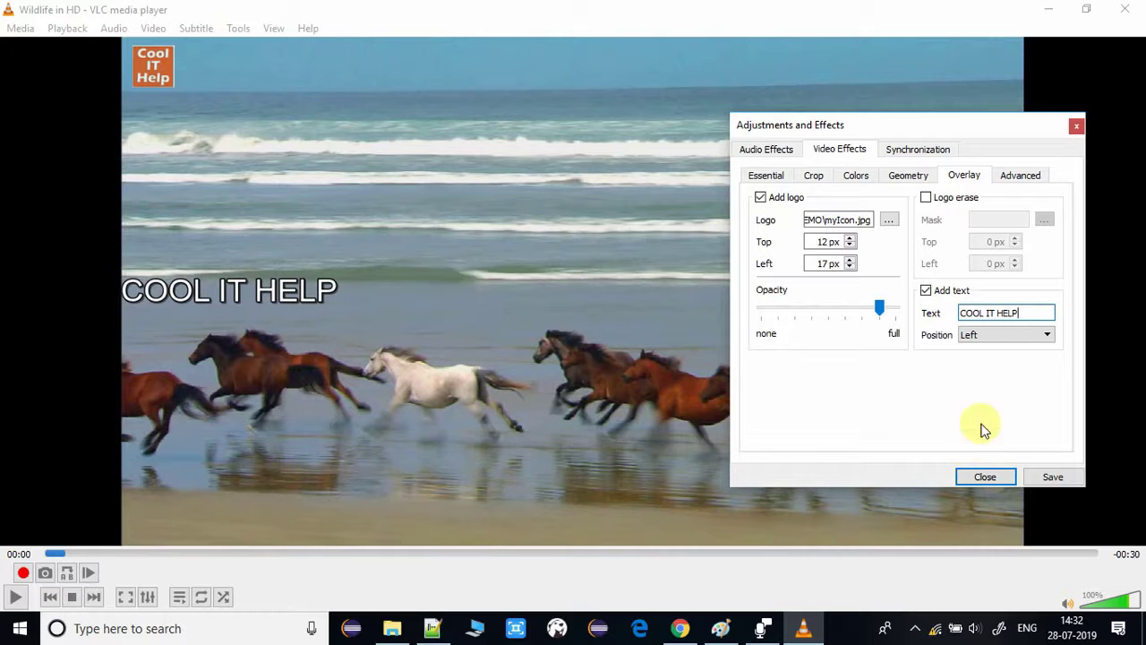
# Try several text positions, settle on Bottom-Right, and save the overlay settings
pyautogui.click(1026, 341)
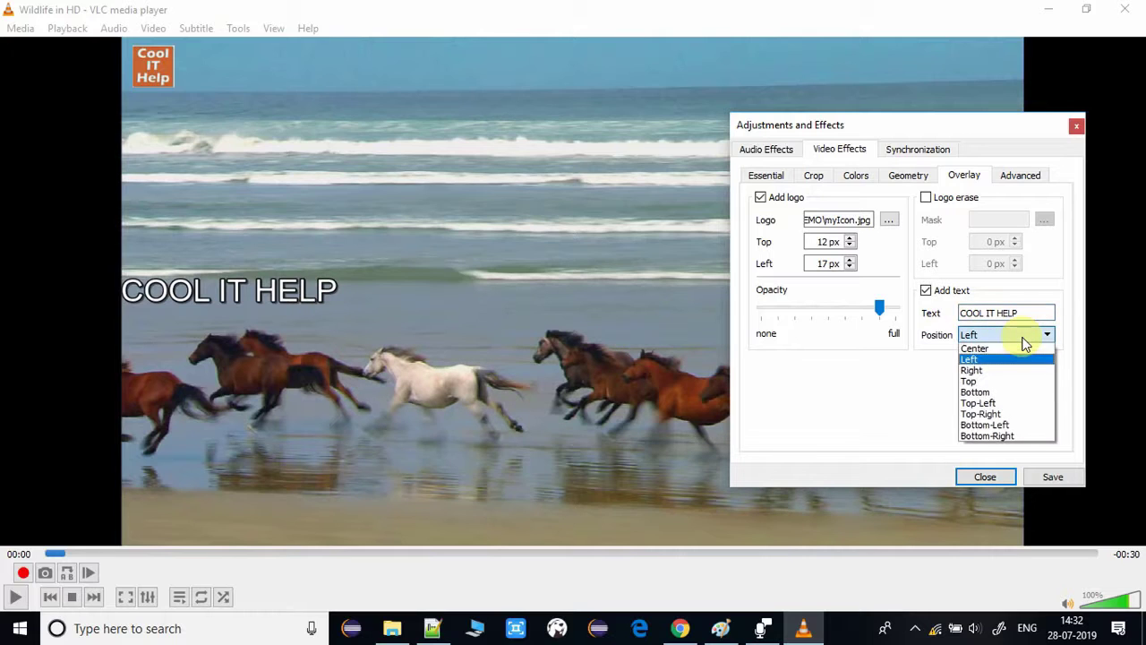
pyautogui.click(1012, 347)
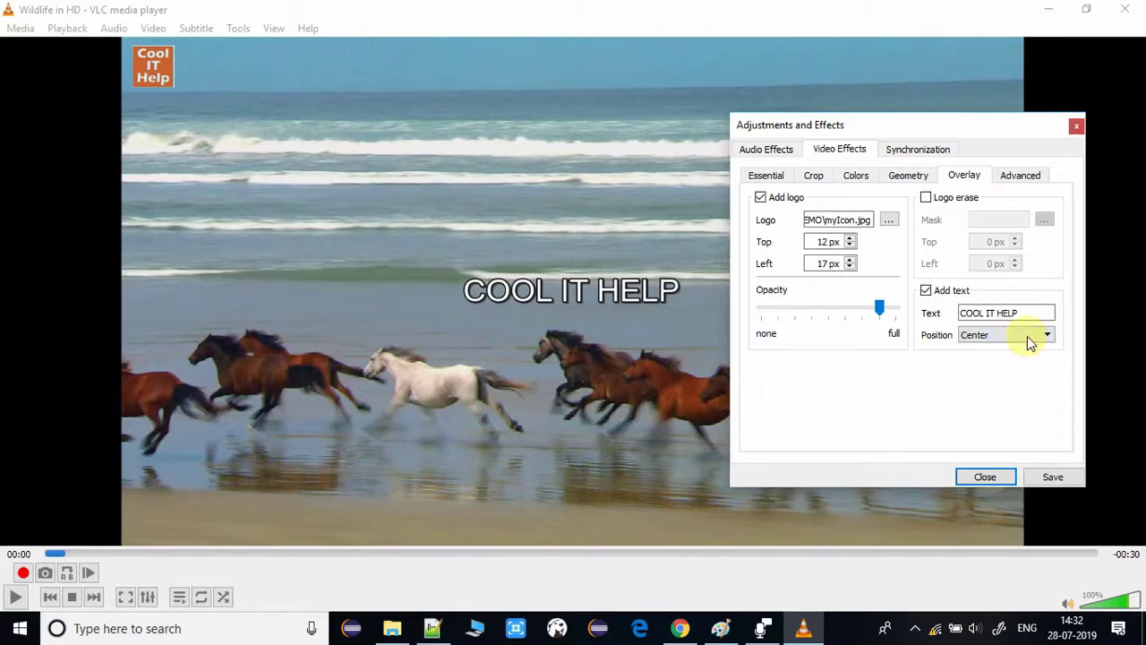
pyautogui.click(1030, 337)
pyautogui.click(1021, 372)
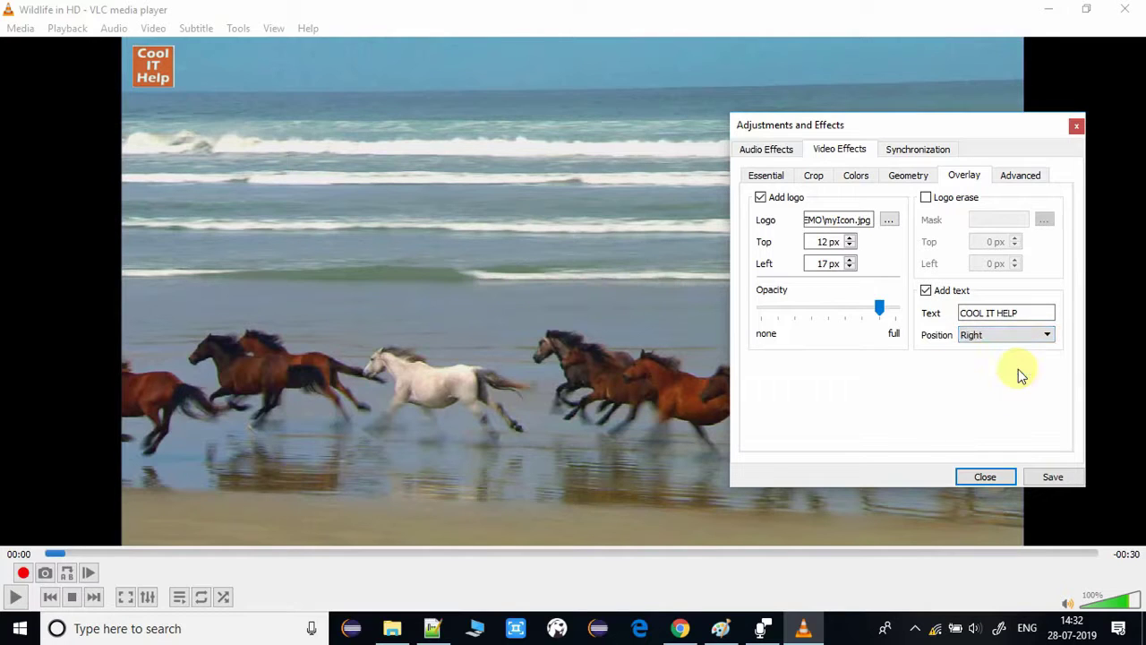
pyautogui.click(1021, 338)
pyautogui.click(1011, 400)
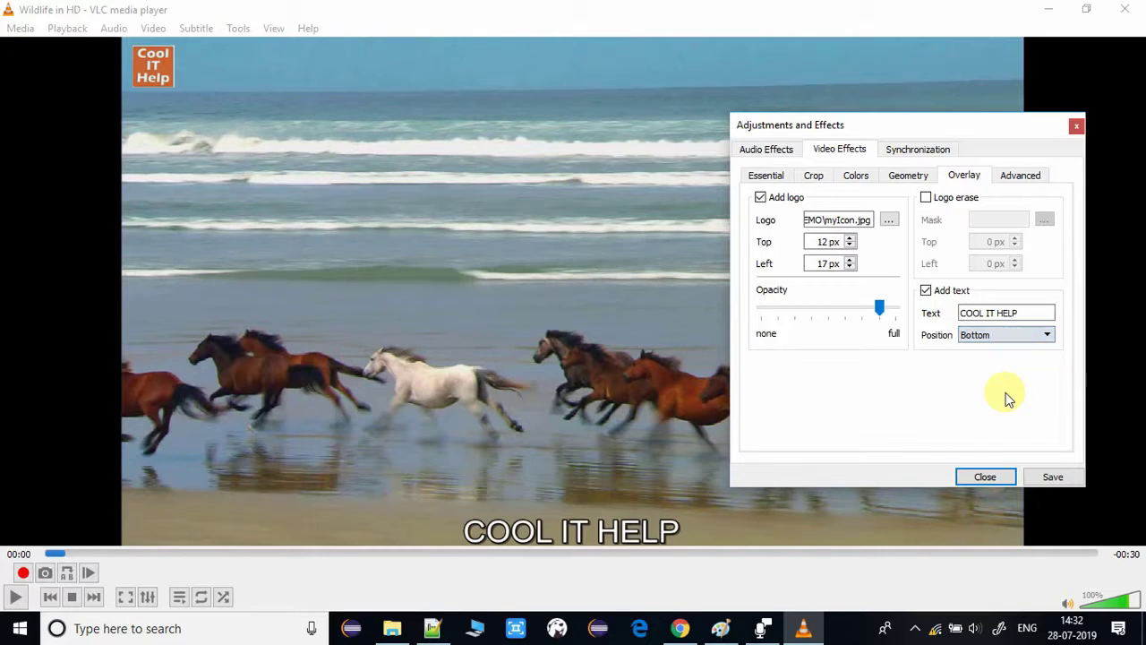
pyautogui.click(1010, 337)
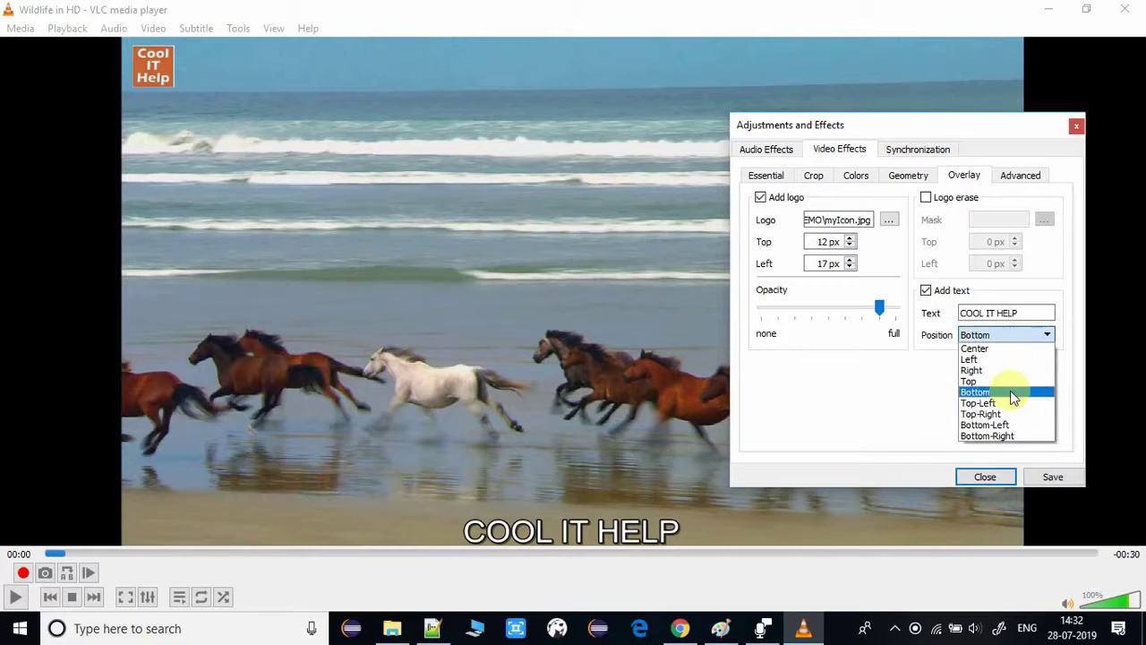
pyautogui.click(1009, 404)
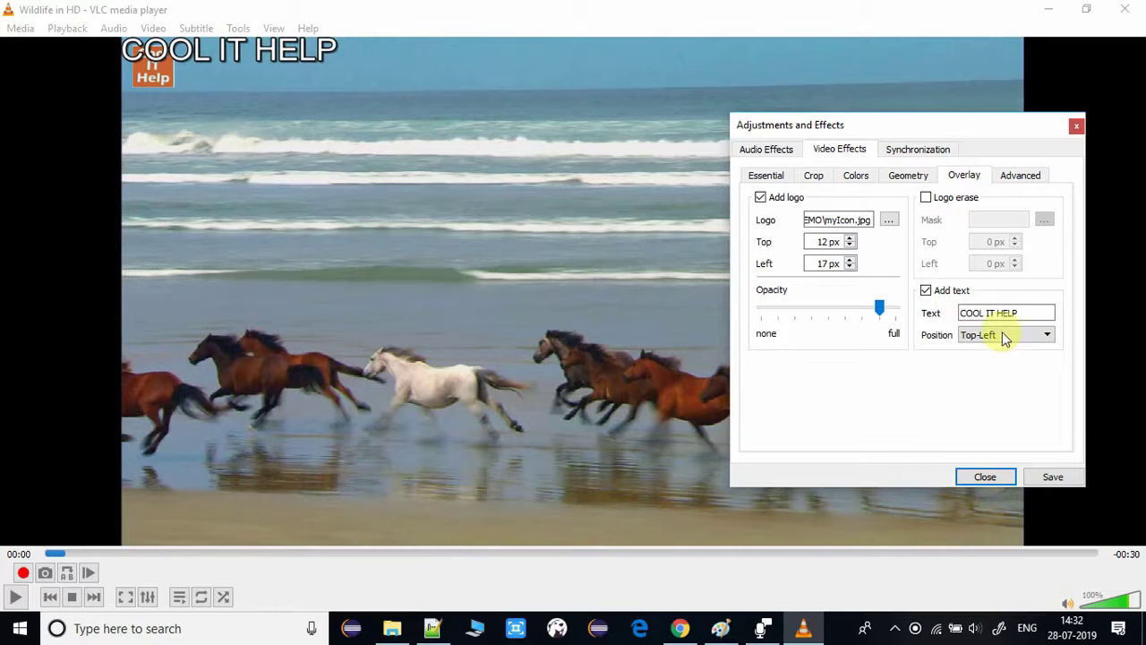
pyautogui.click(1006, 334)
pyautogui.click(1003, 425)
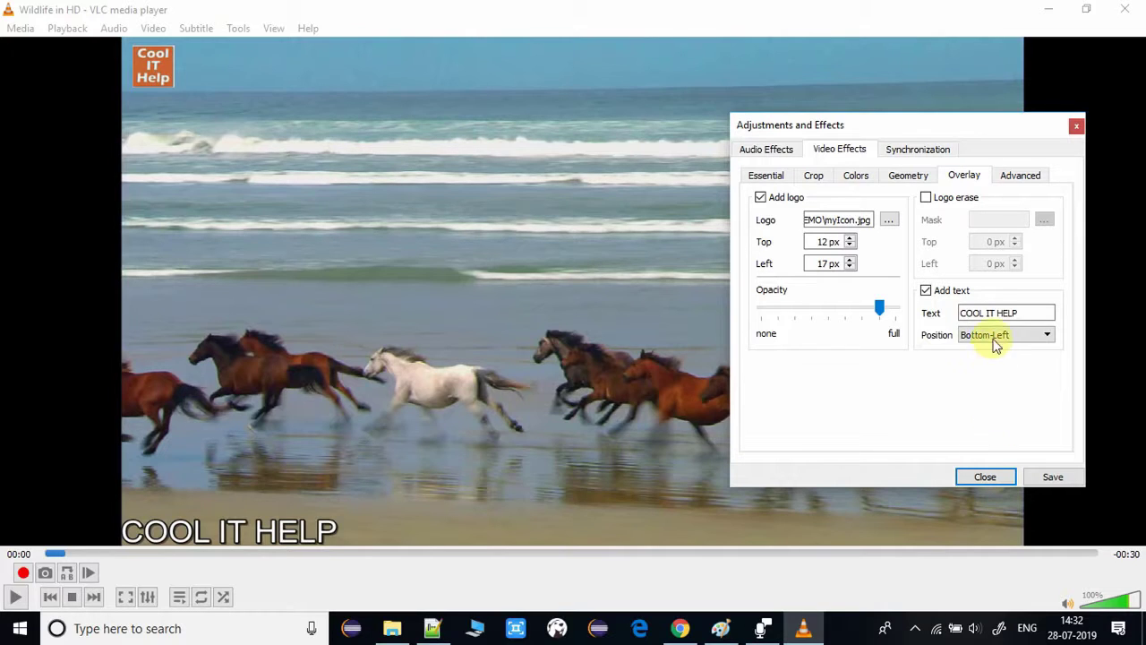
pyautogui.click(1004, 335)
pyautogui.click(1000, 436)
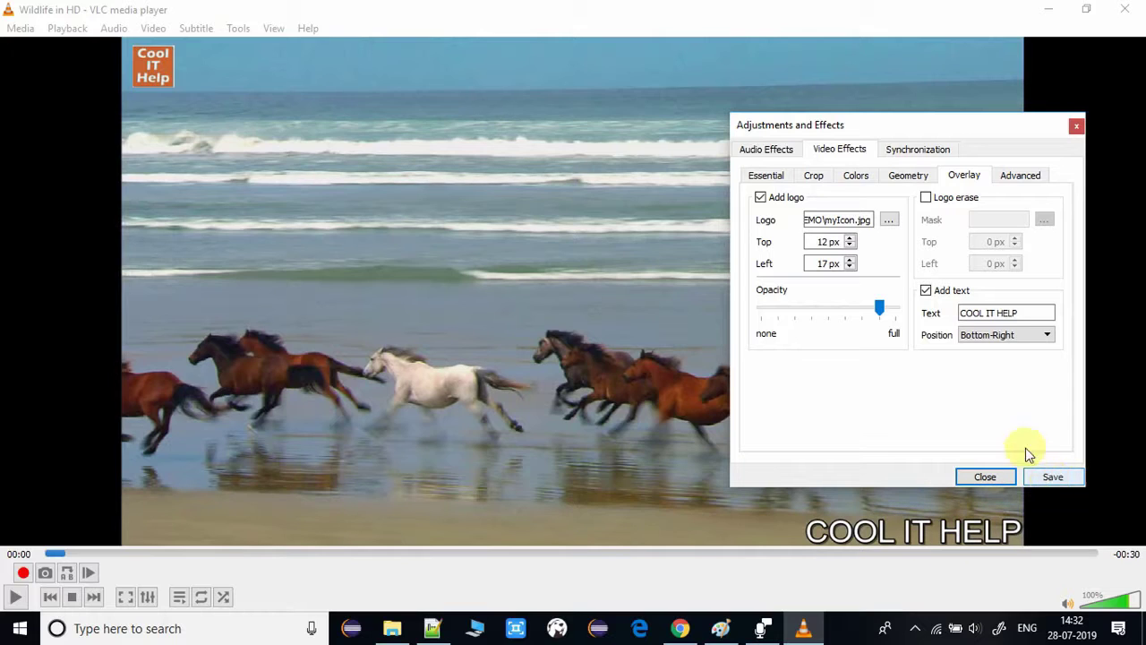
pyautogui.click(1050, 477)
# Close the Adjustments and Effects window and bring up the Media menu
pyautogui.click(989, 475)
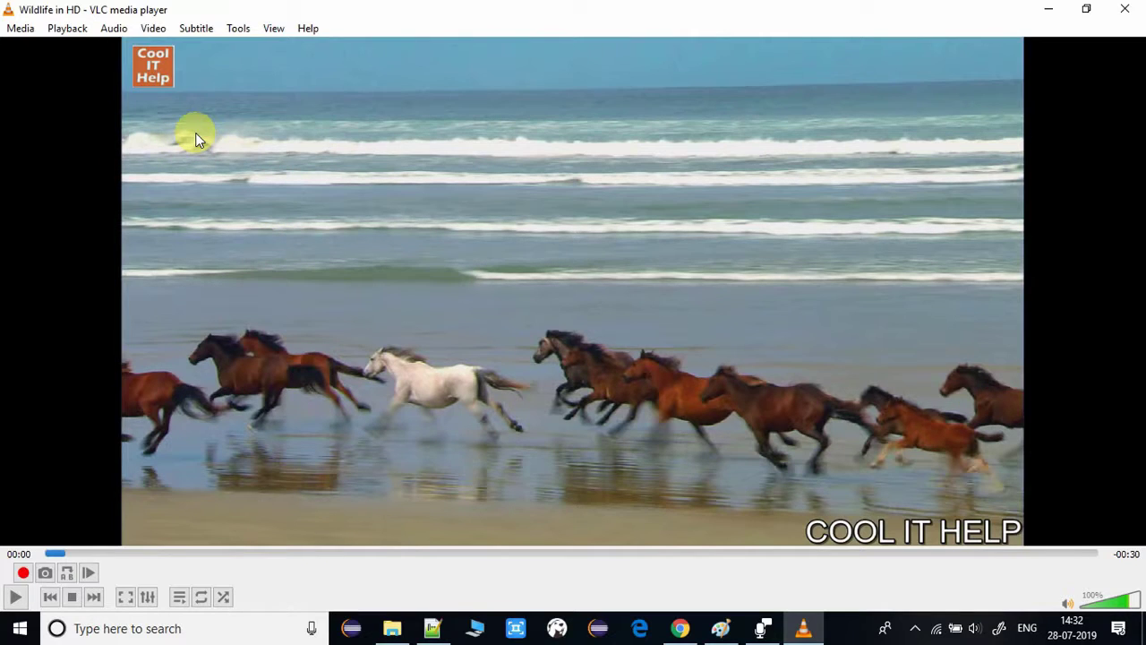
pyautogui.click(21, 30)
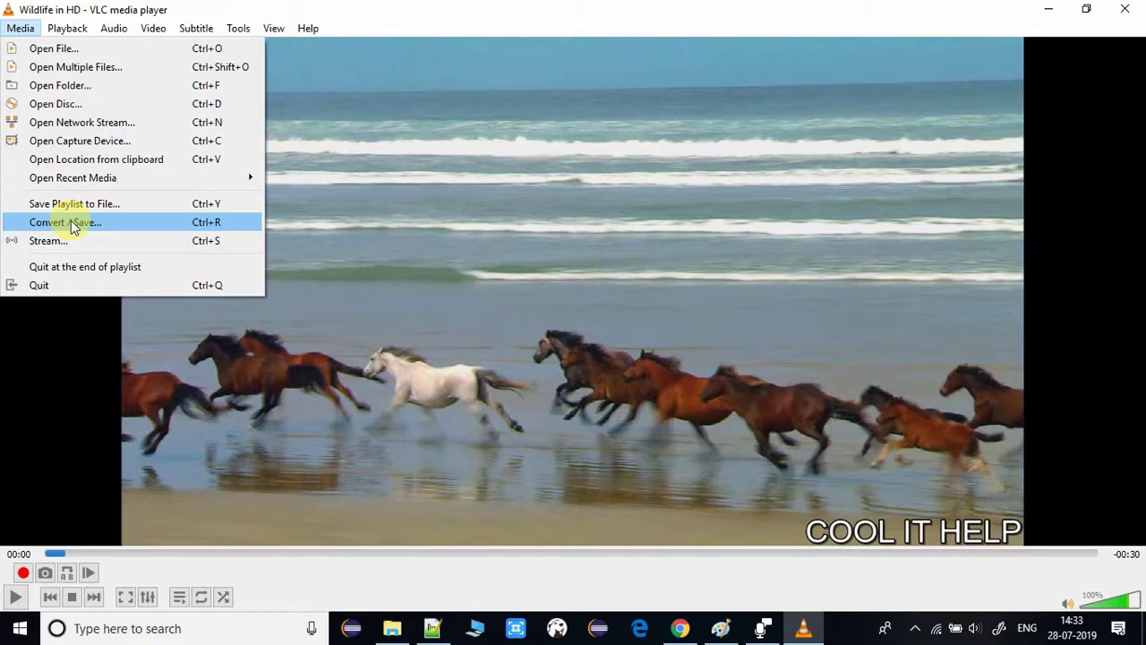
# Add Wildlife.wmv from Desktop\VLC as the file to convert in Convert / Save
pyautogui.click(72, 226)
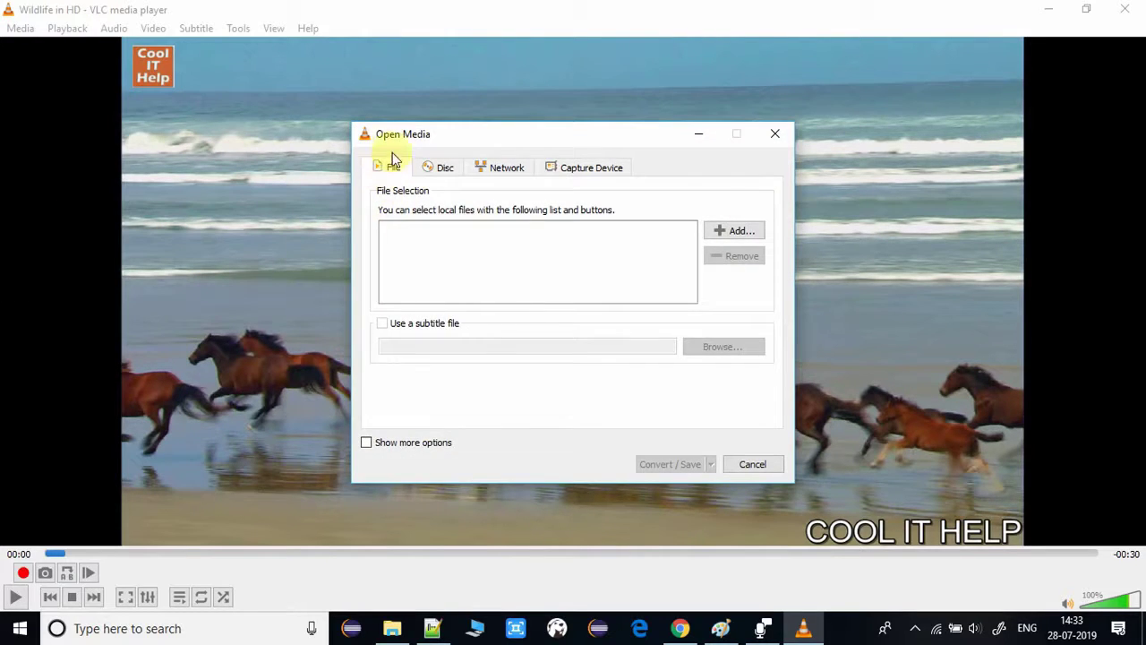
pyautogui.click(738, 233)
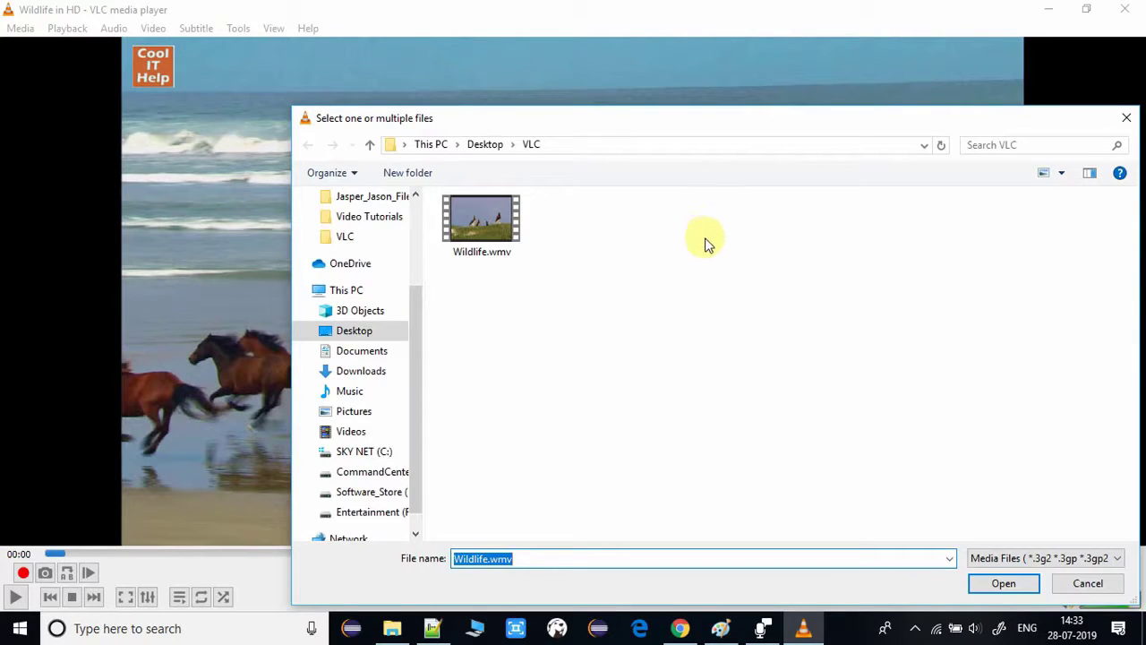
pyautogui.click(493, 244)
pyautogui.click(998, 580)
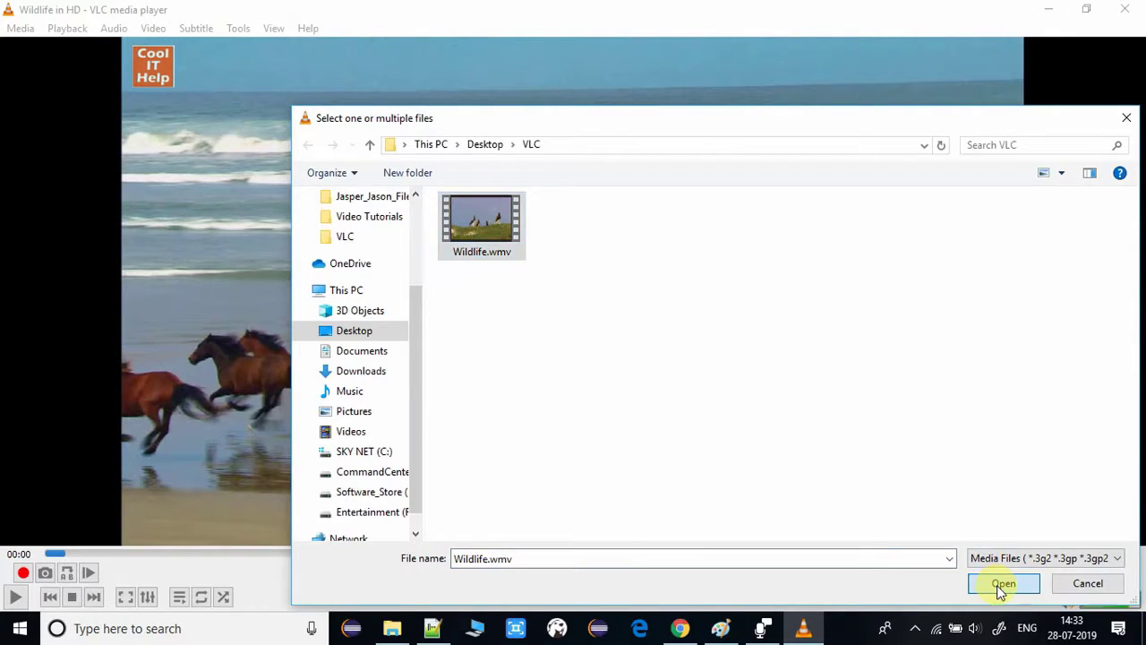